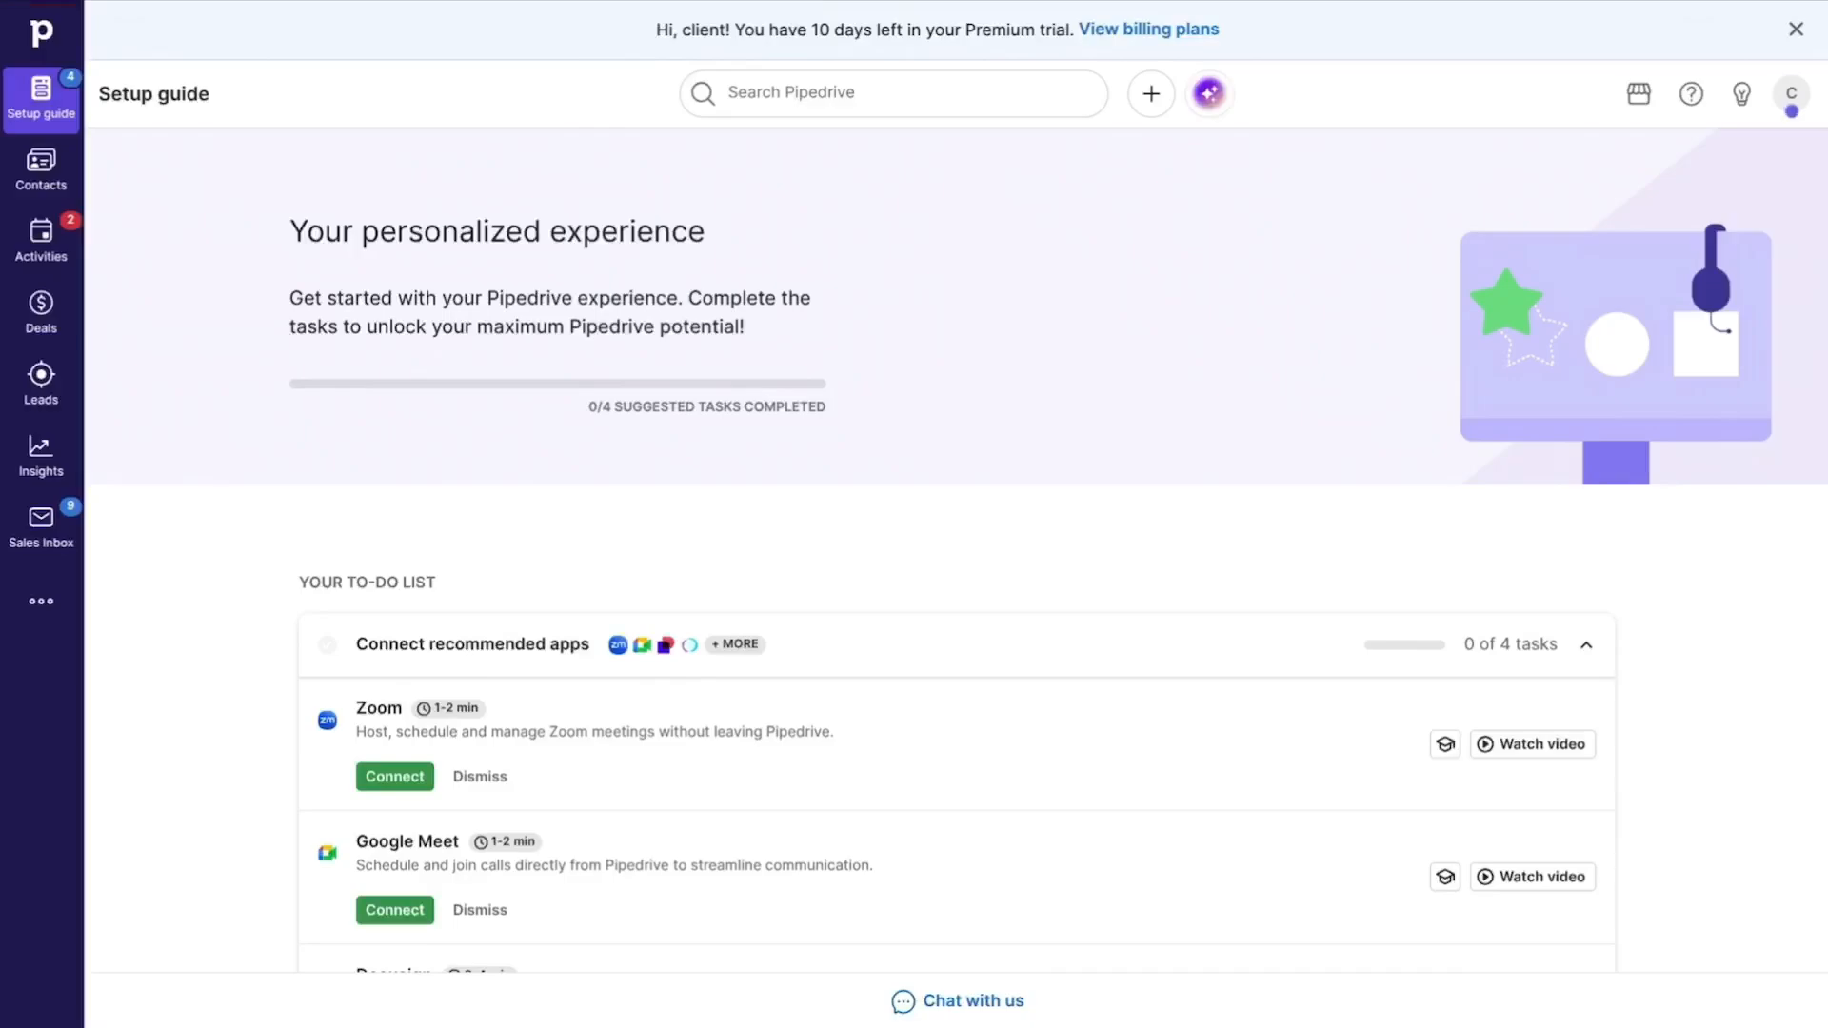
Step: Start a new automation from the Automations tool
{"action": "left_click", "coordinate": [64, 597]}
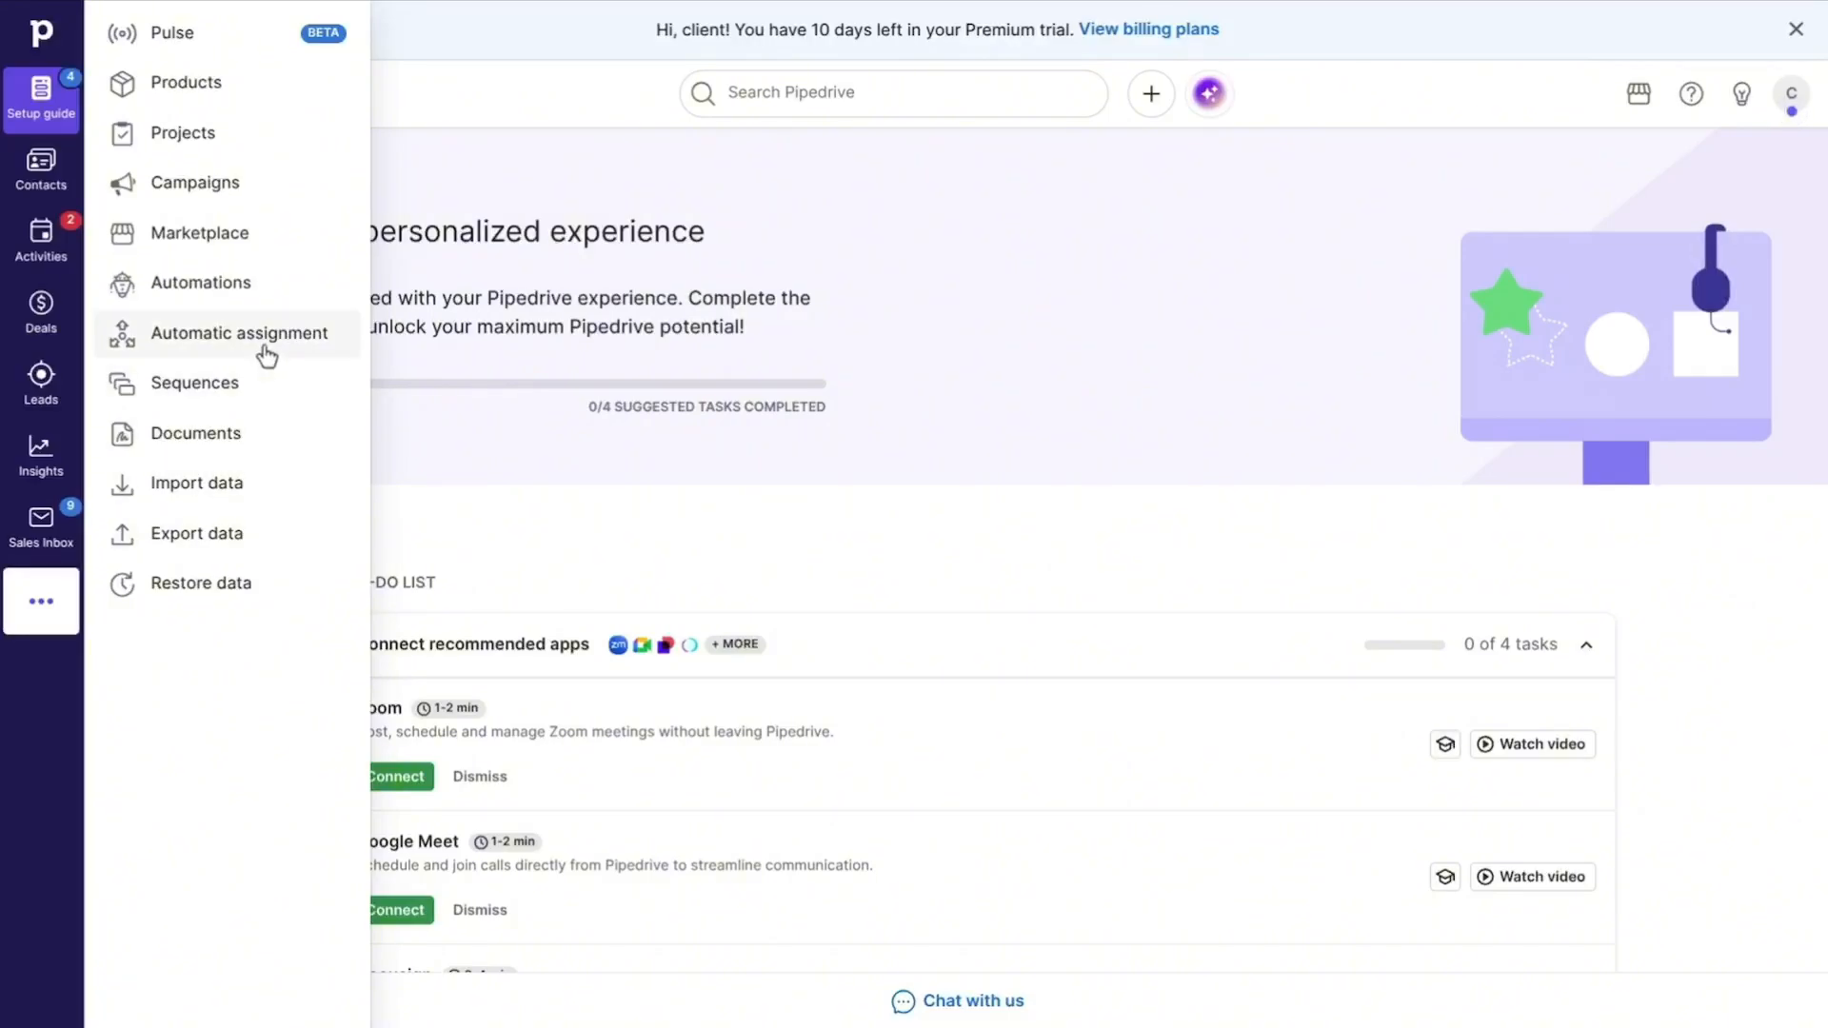
{"action": "left_click", "coordinate": [248, 287]}
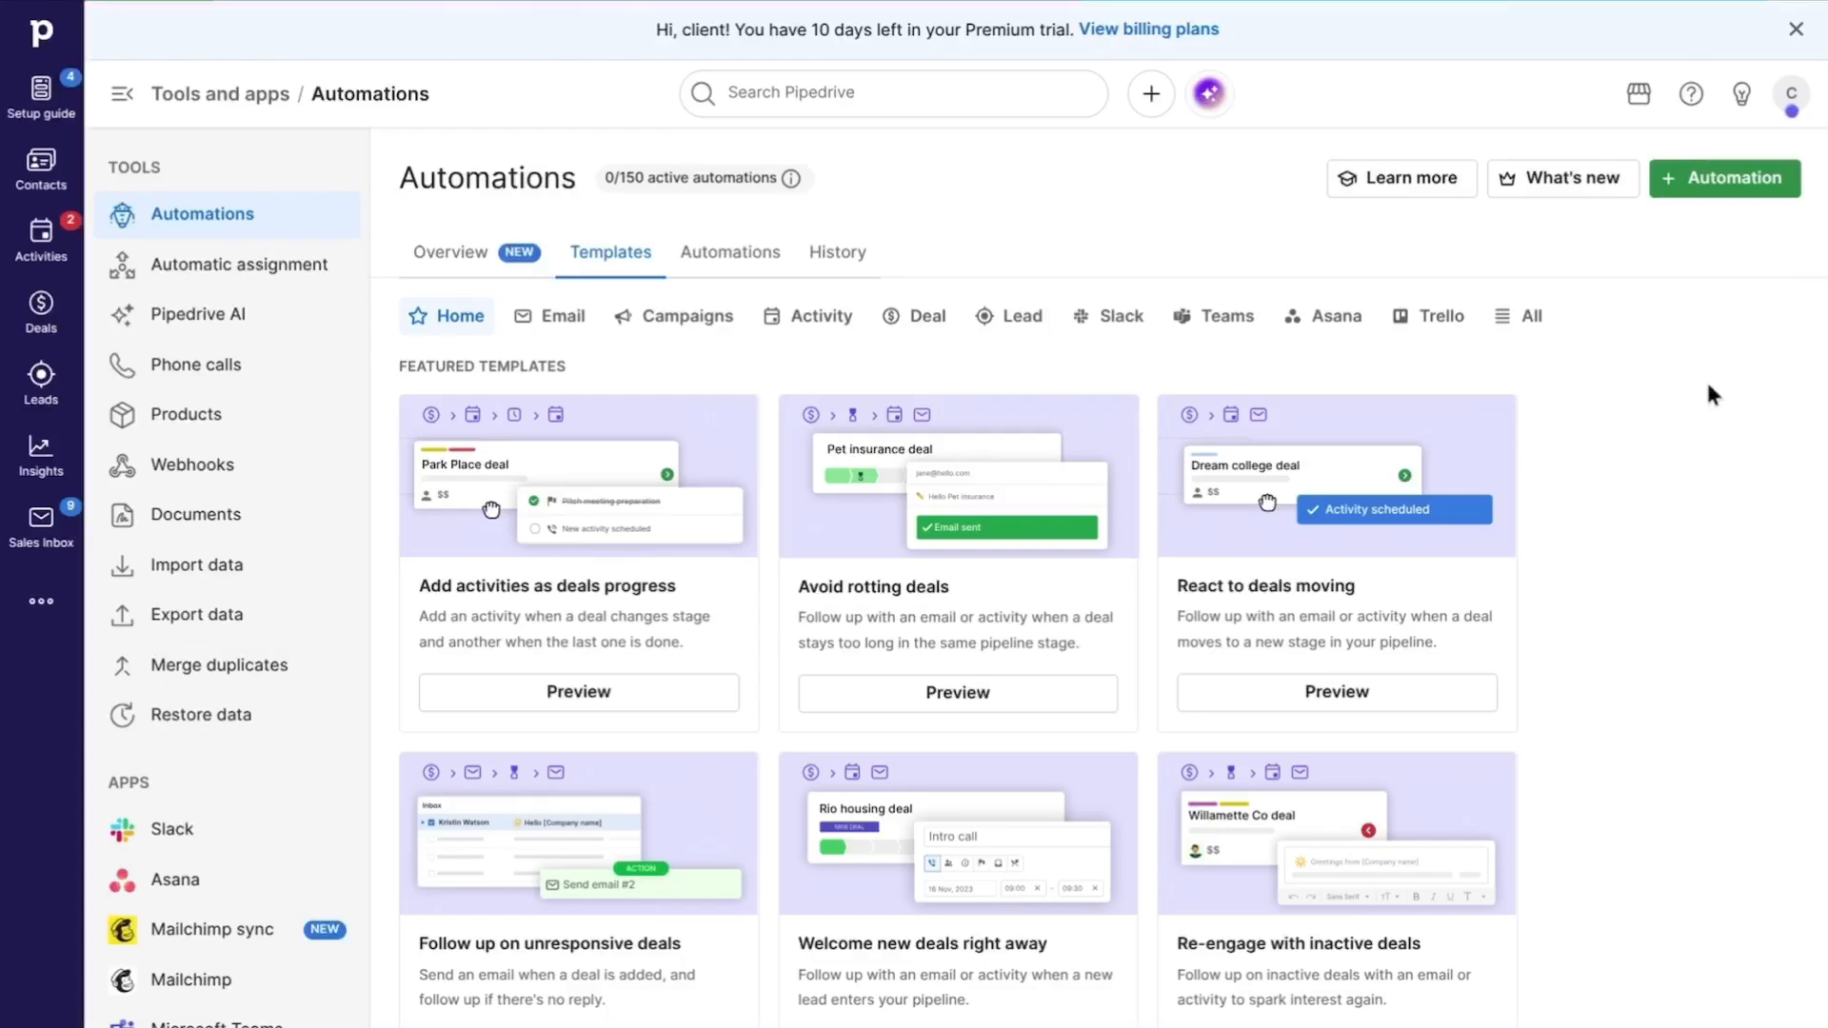
{"action": "left_click", "coordinate": [1699, 190]}
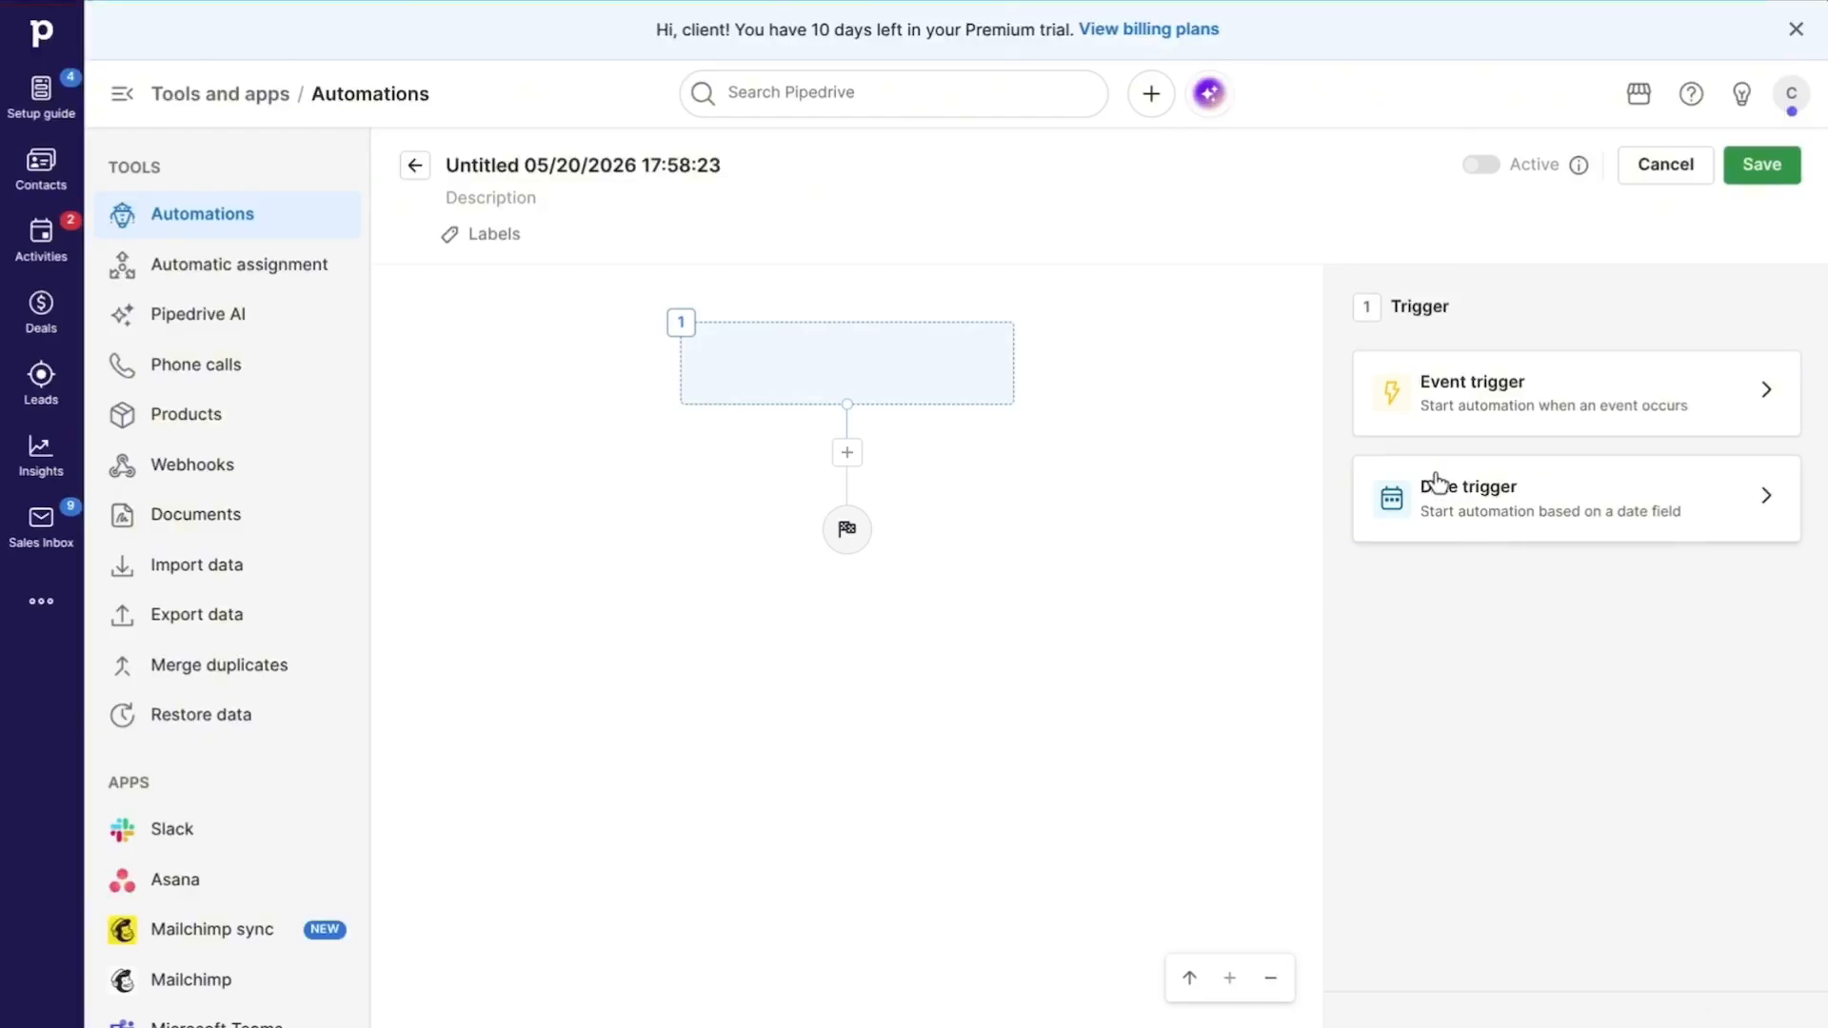
Step: Apply a date trigger for the Person item that uses the Person created date field
{"action": "left_click", "coordinate": [1523, 506]}
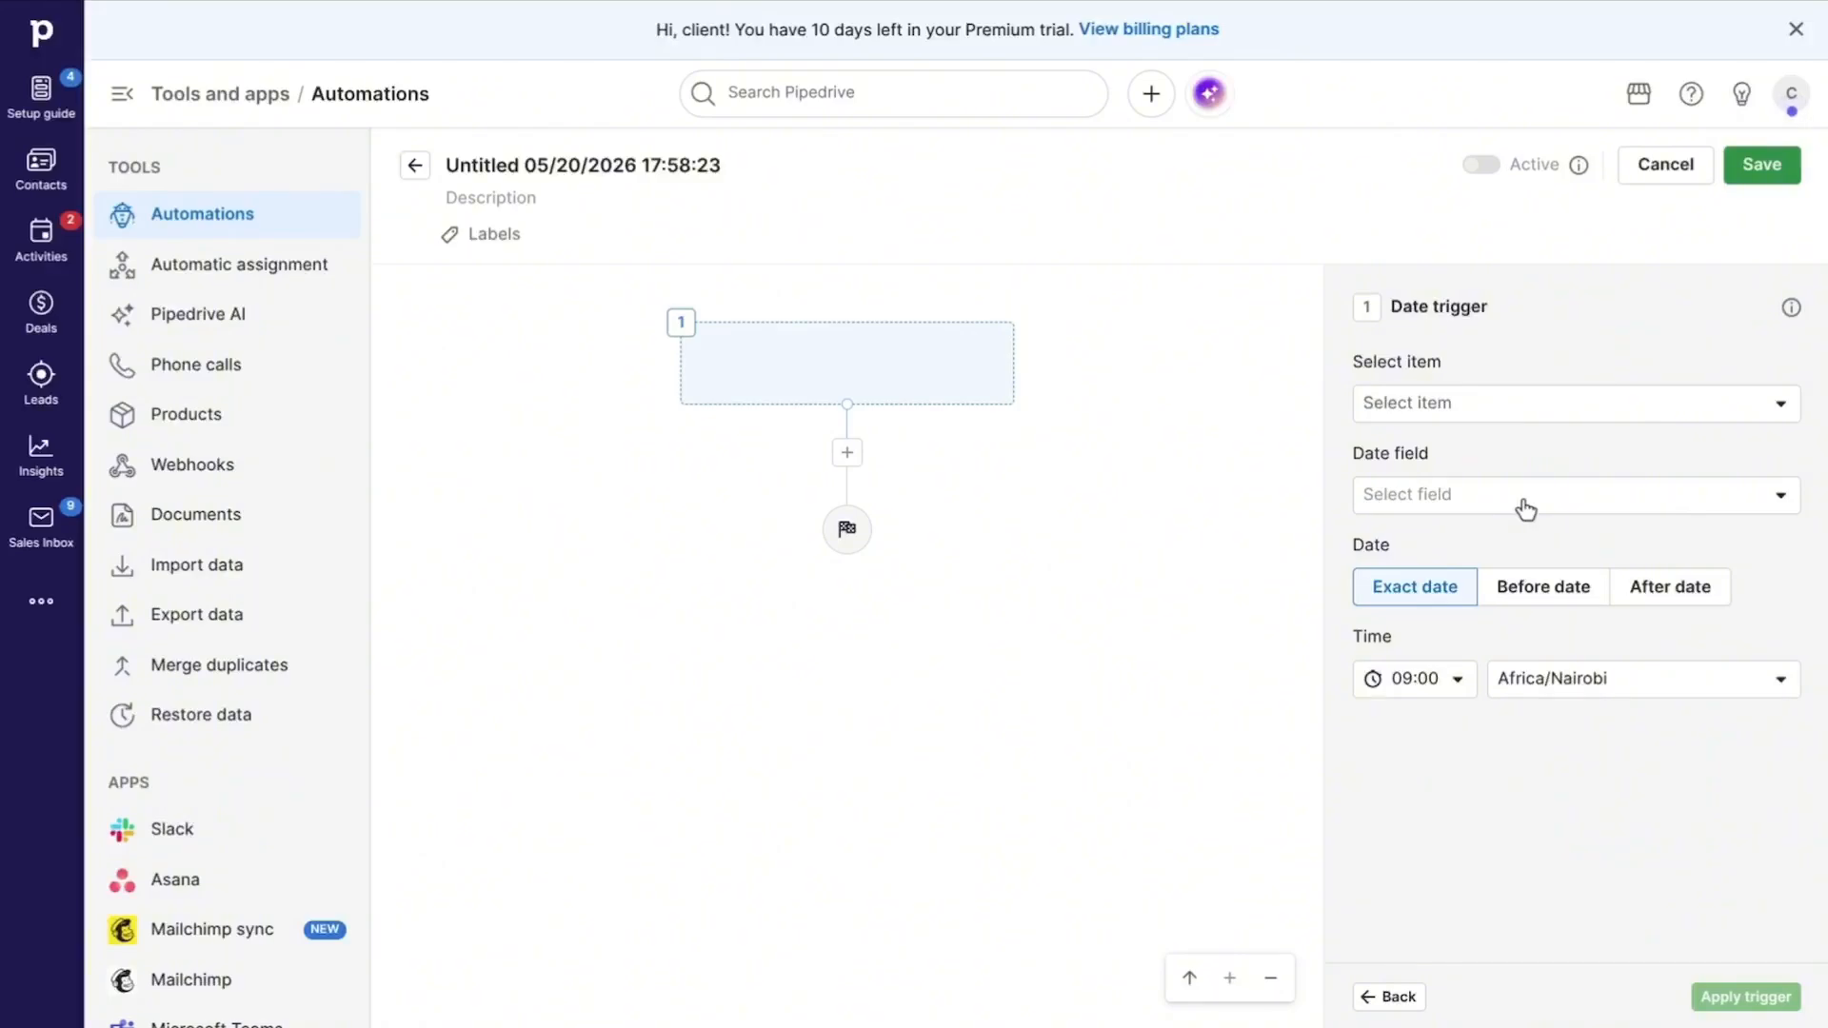
{"action": "left_click", "coordinate": [1503, 419]}
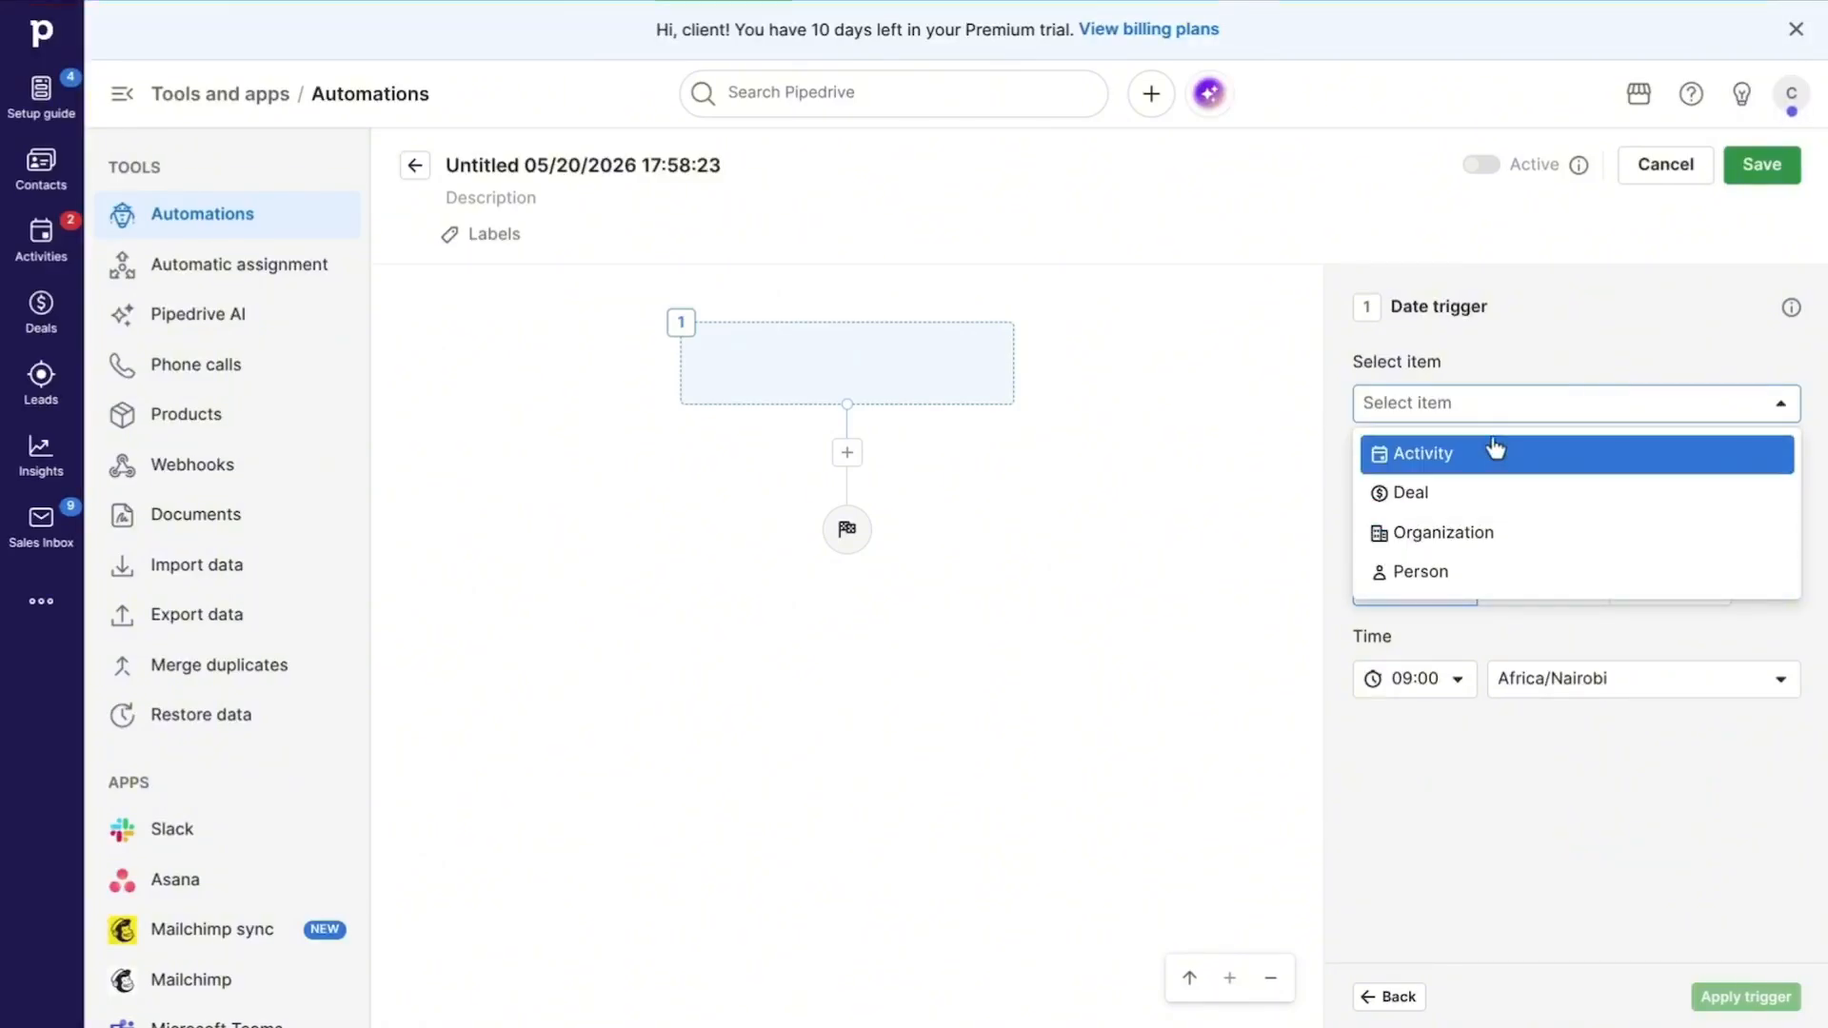
{"action": "left_click", "coordinate": [1481, 572]}
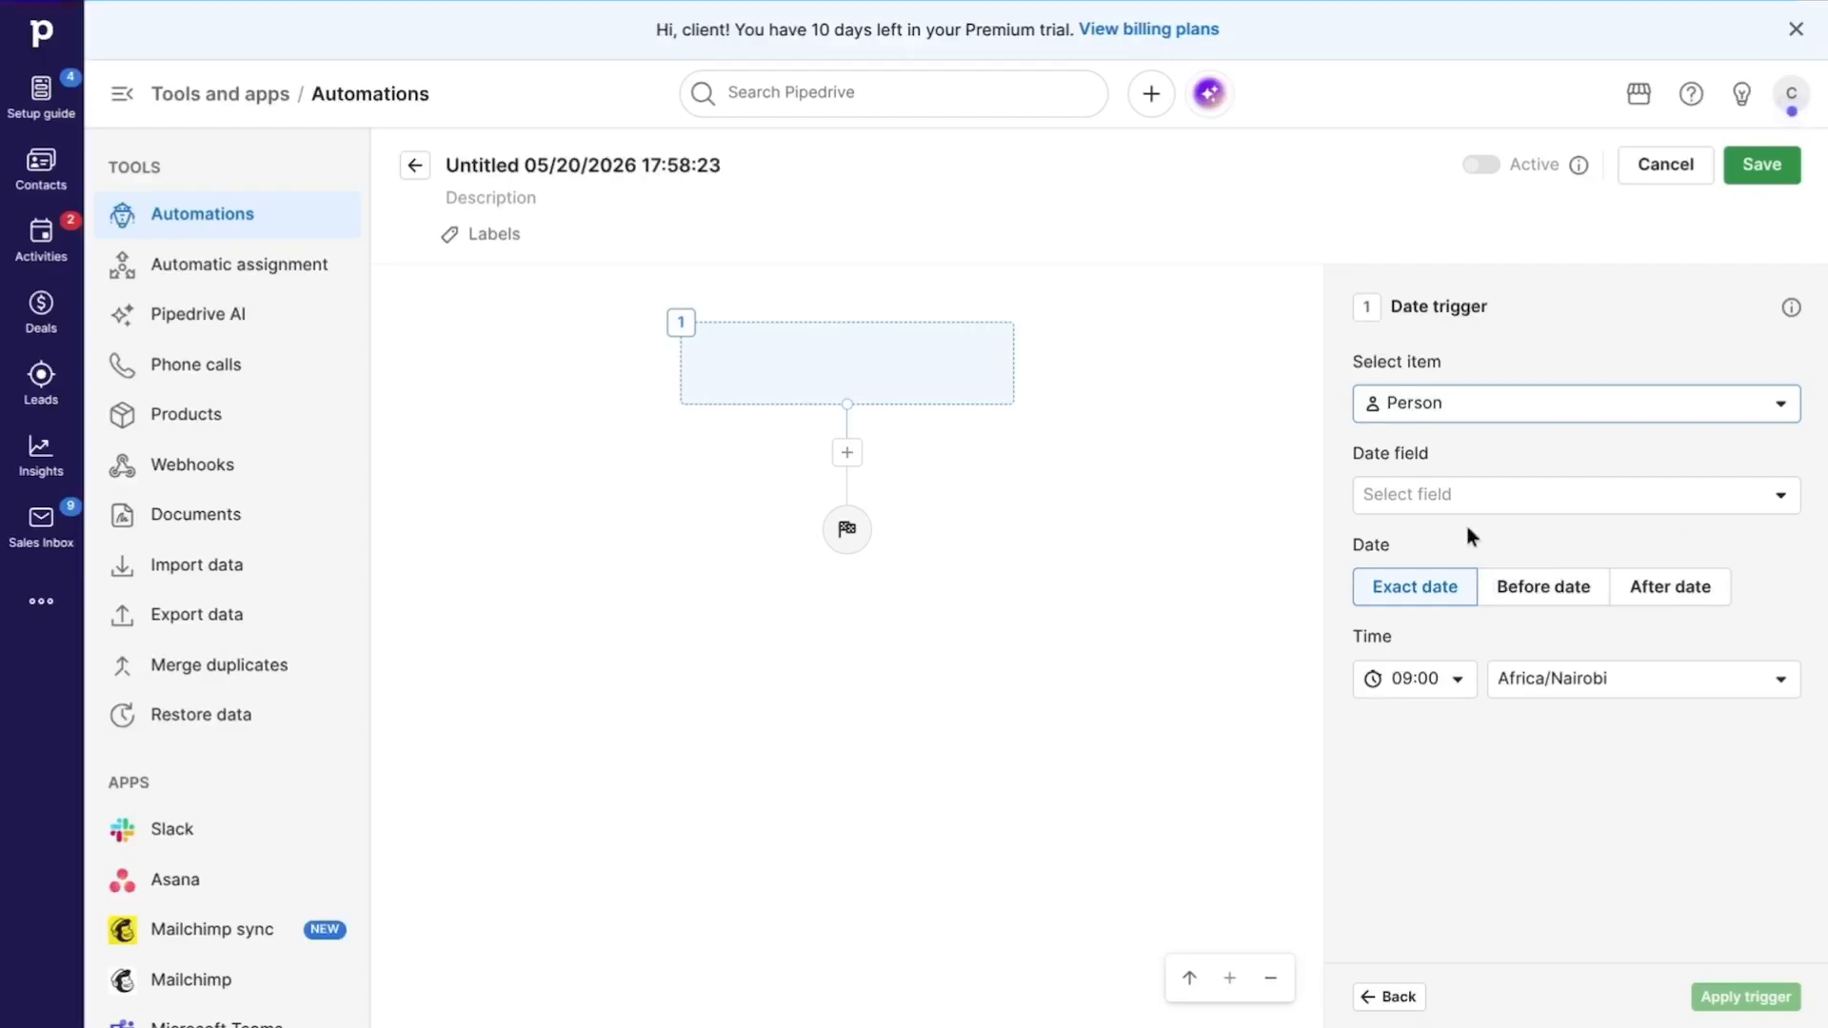
{"action": "left_click", "coordinate": [1449, 495]}
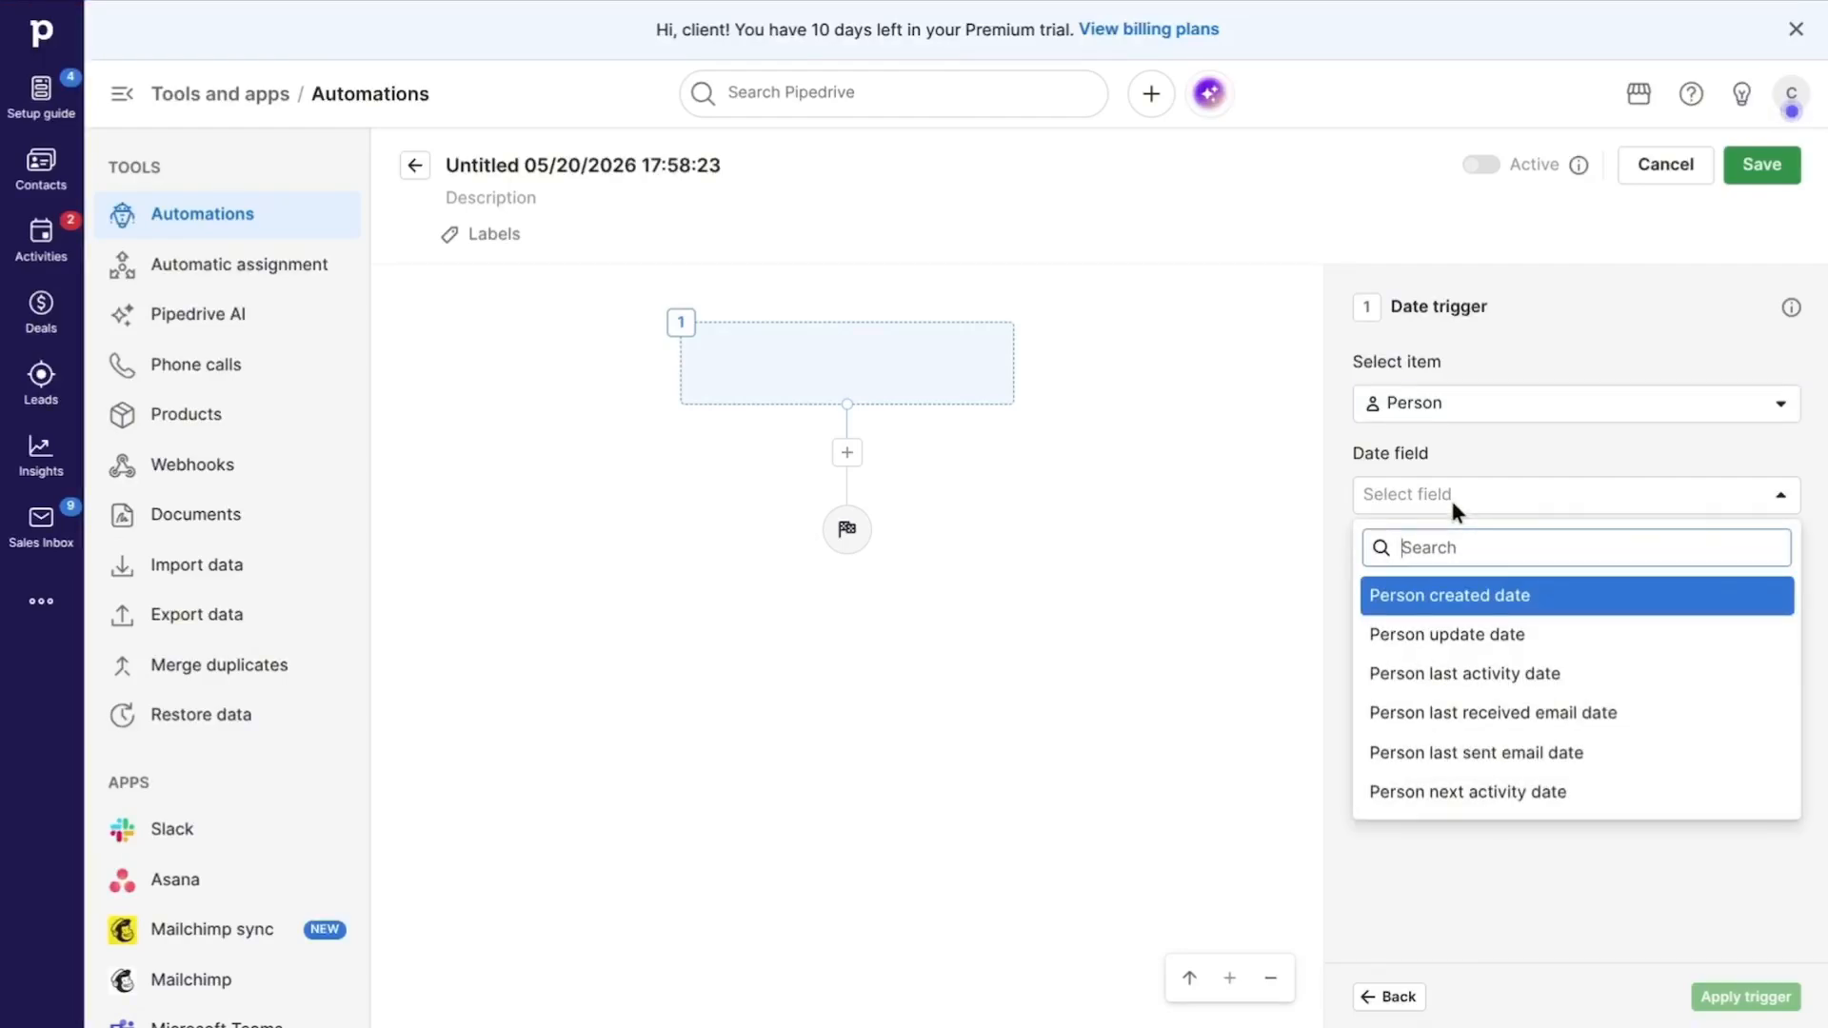
{"action": "left_click", "coordinate": [1477, 600]}
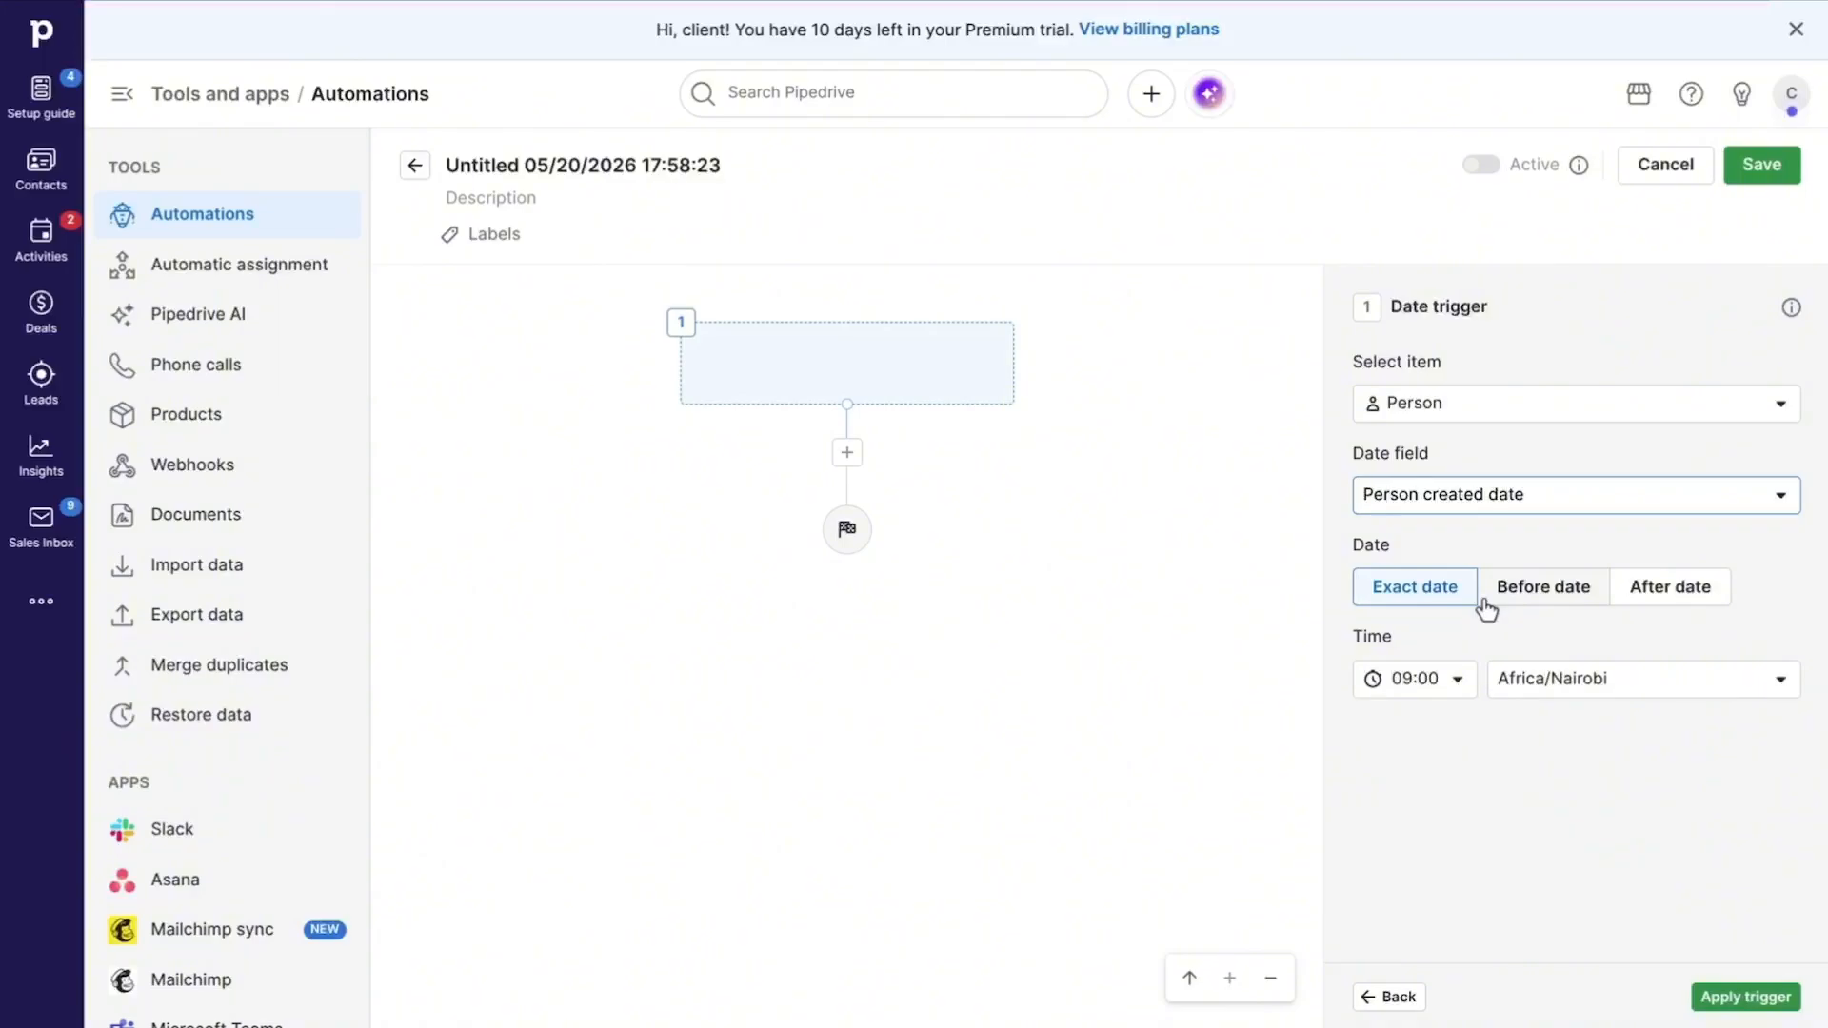
{"action": "left_click", "coordinate": [1744, 1000]}
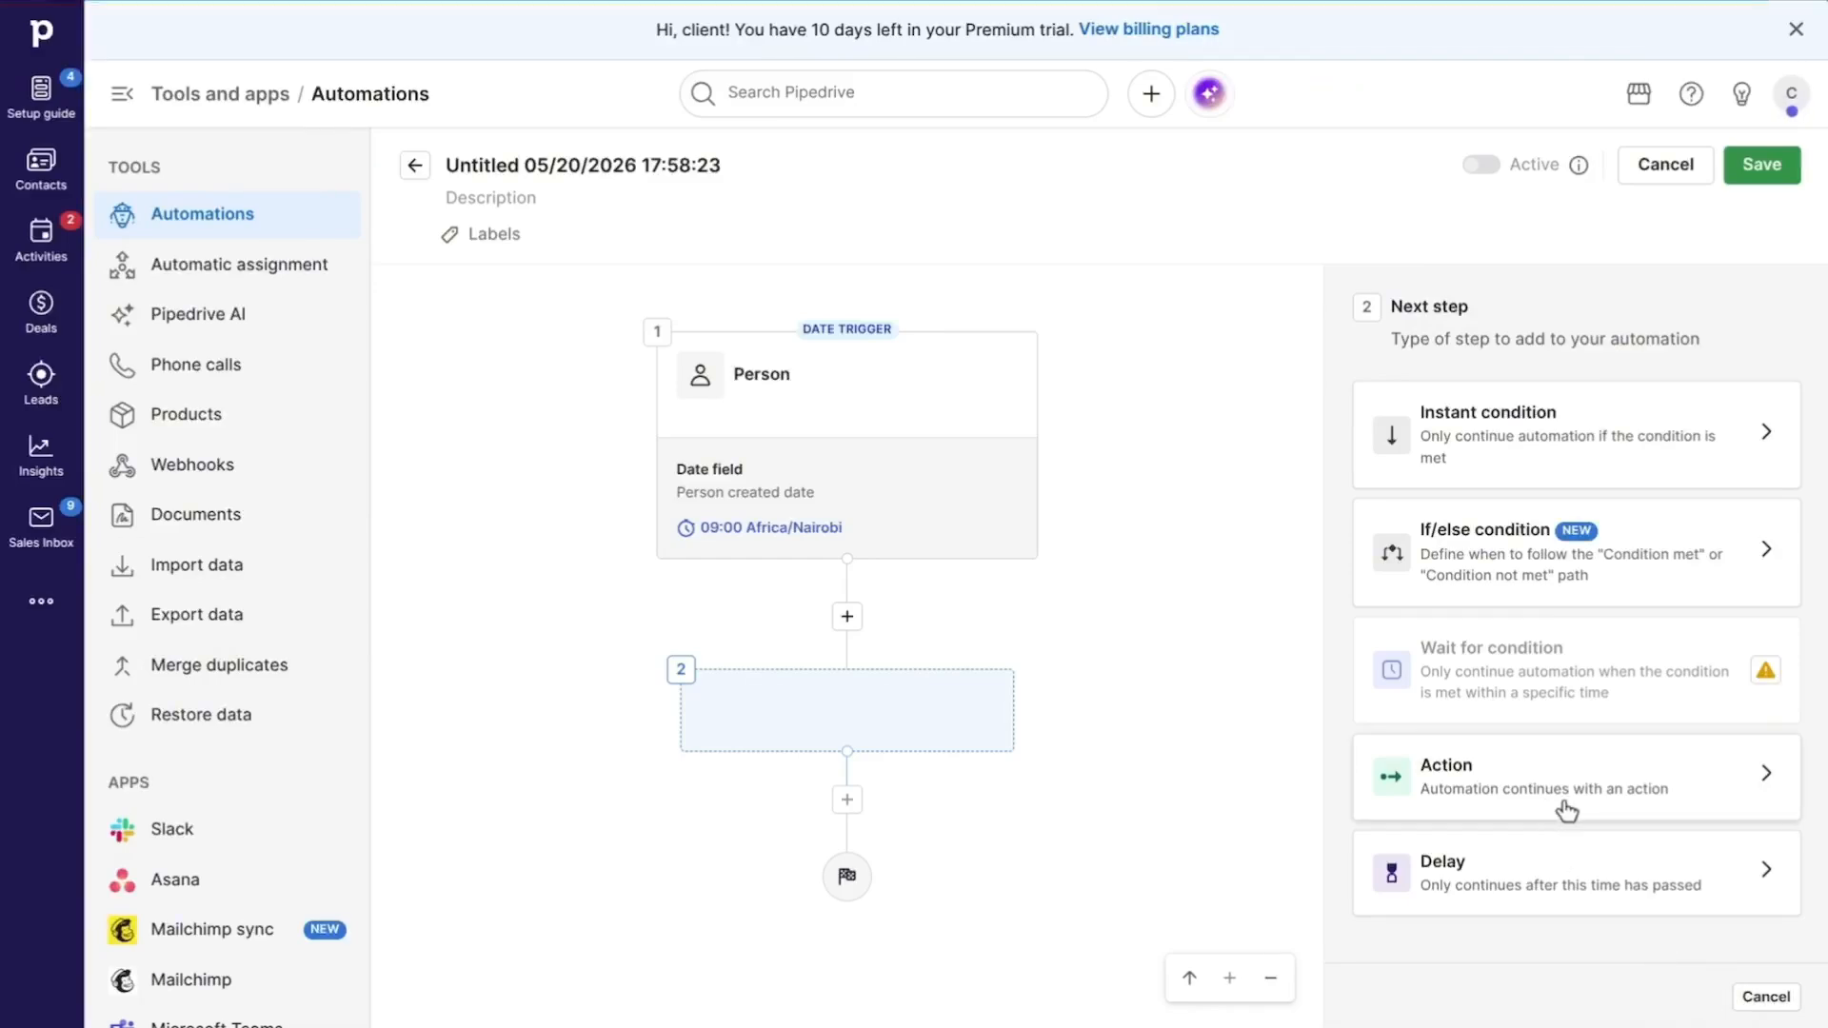
Step: Add an email action of the type Send email using template as the automation's second step
{"action": "left_click", "coordinate": [1534, 810]}
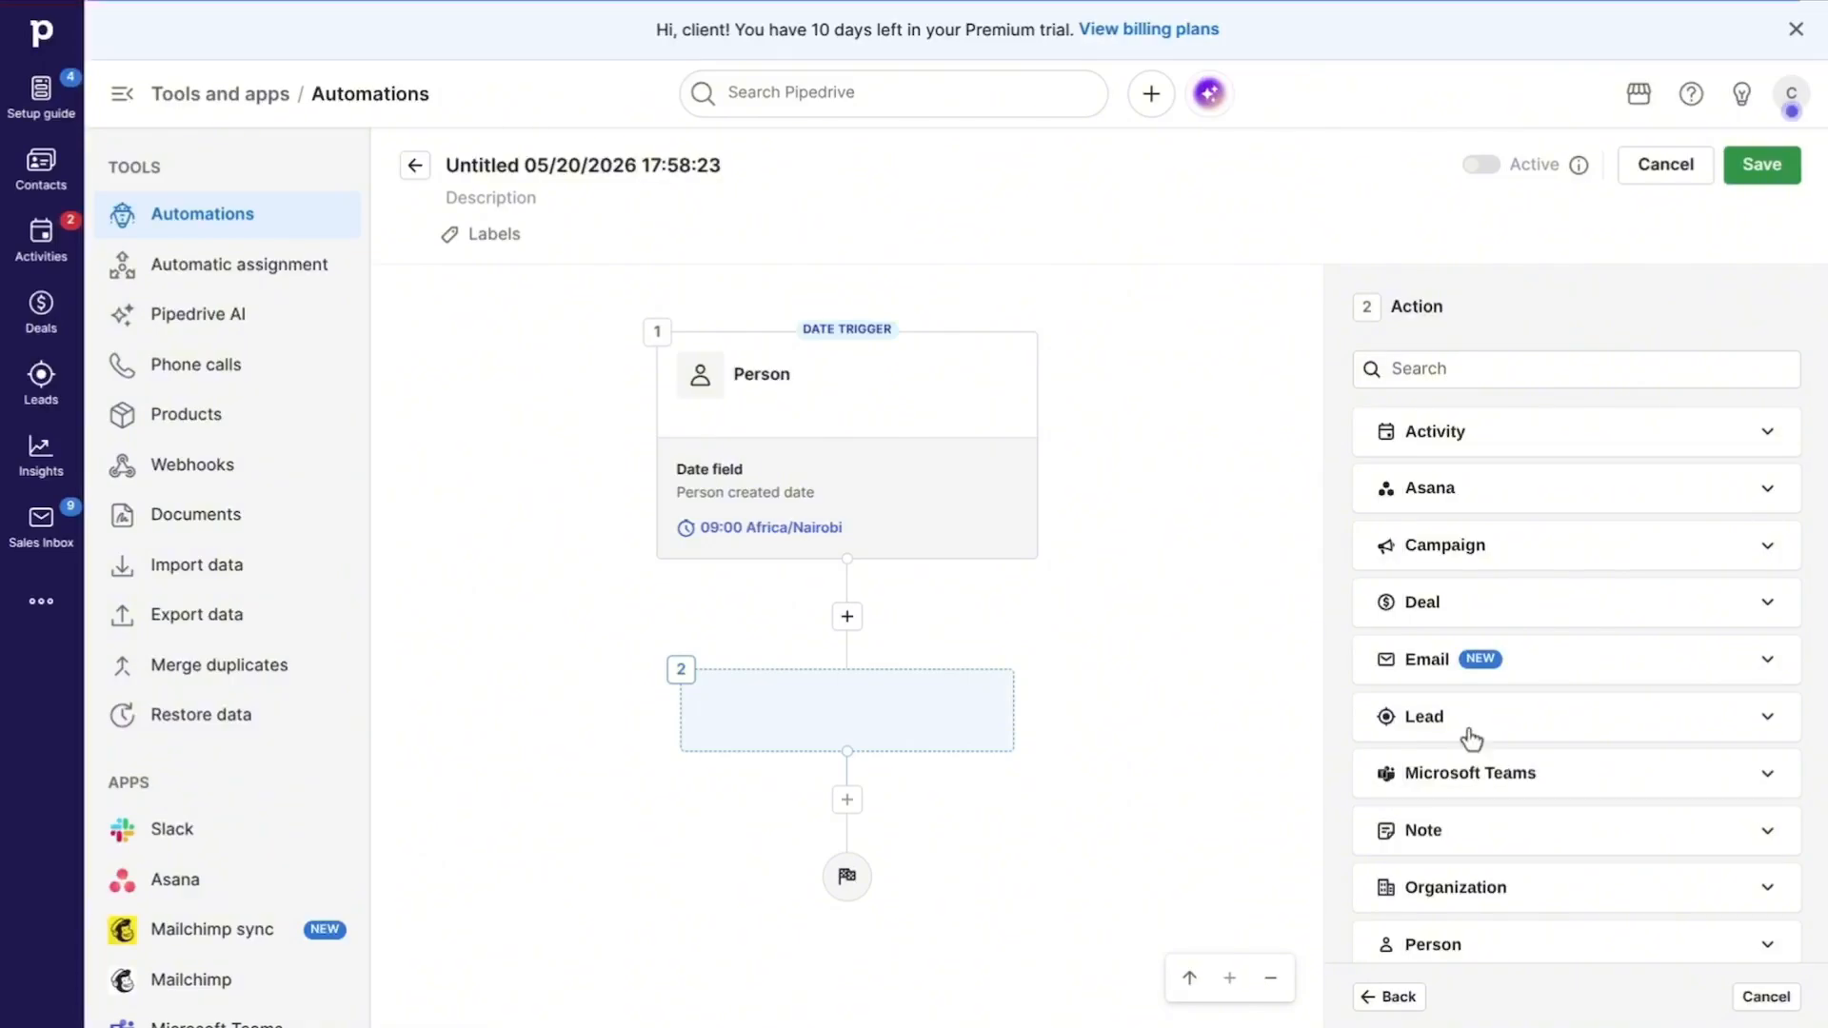
{"action": "left_click", "coordinate": [1427, 666]}
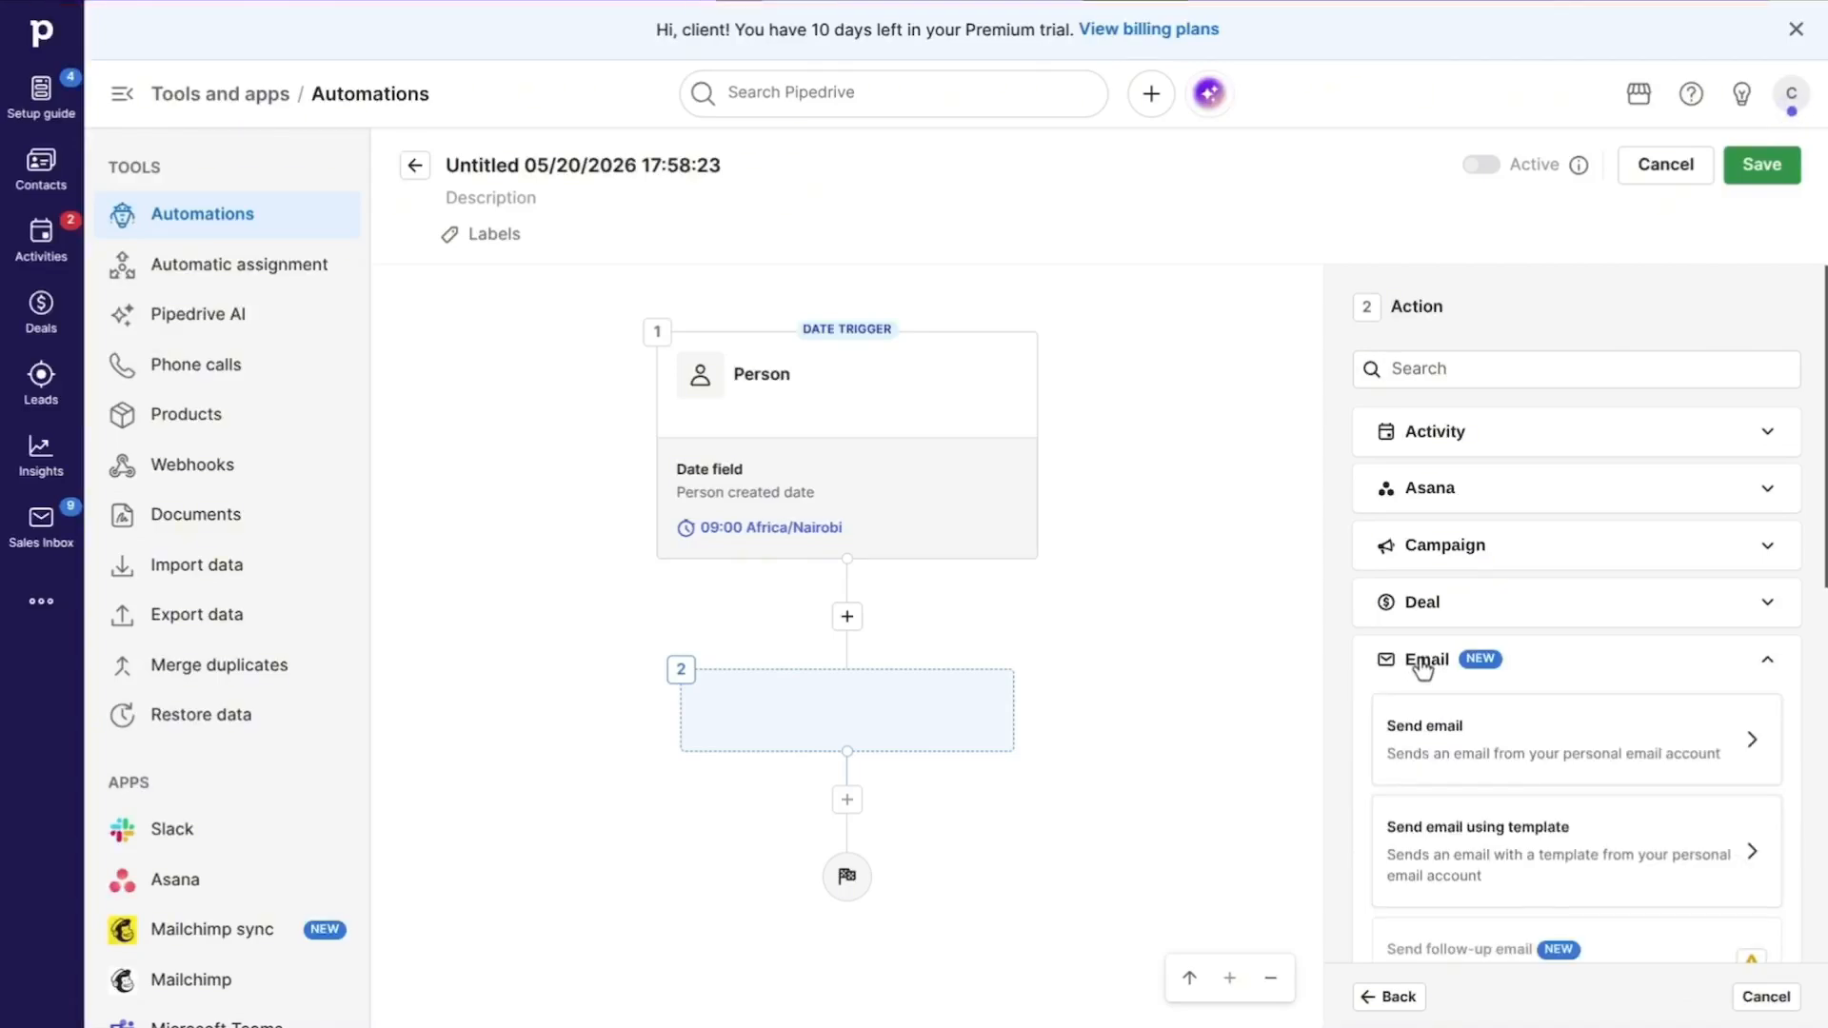
{"action": "scroll", "coordinate": [1501, 762], "scroll_direction": "down", "scroll_amount": 1}
{"action": "scroll", "coordinate": [1502, 763], "scroll_direction": "down", "scroll_amount": 2}
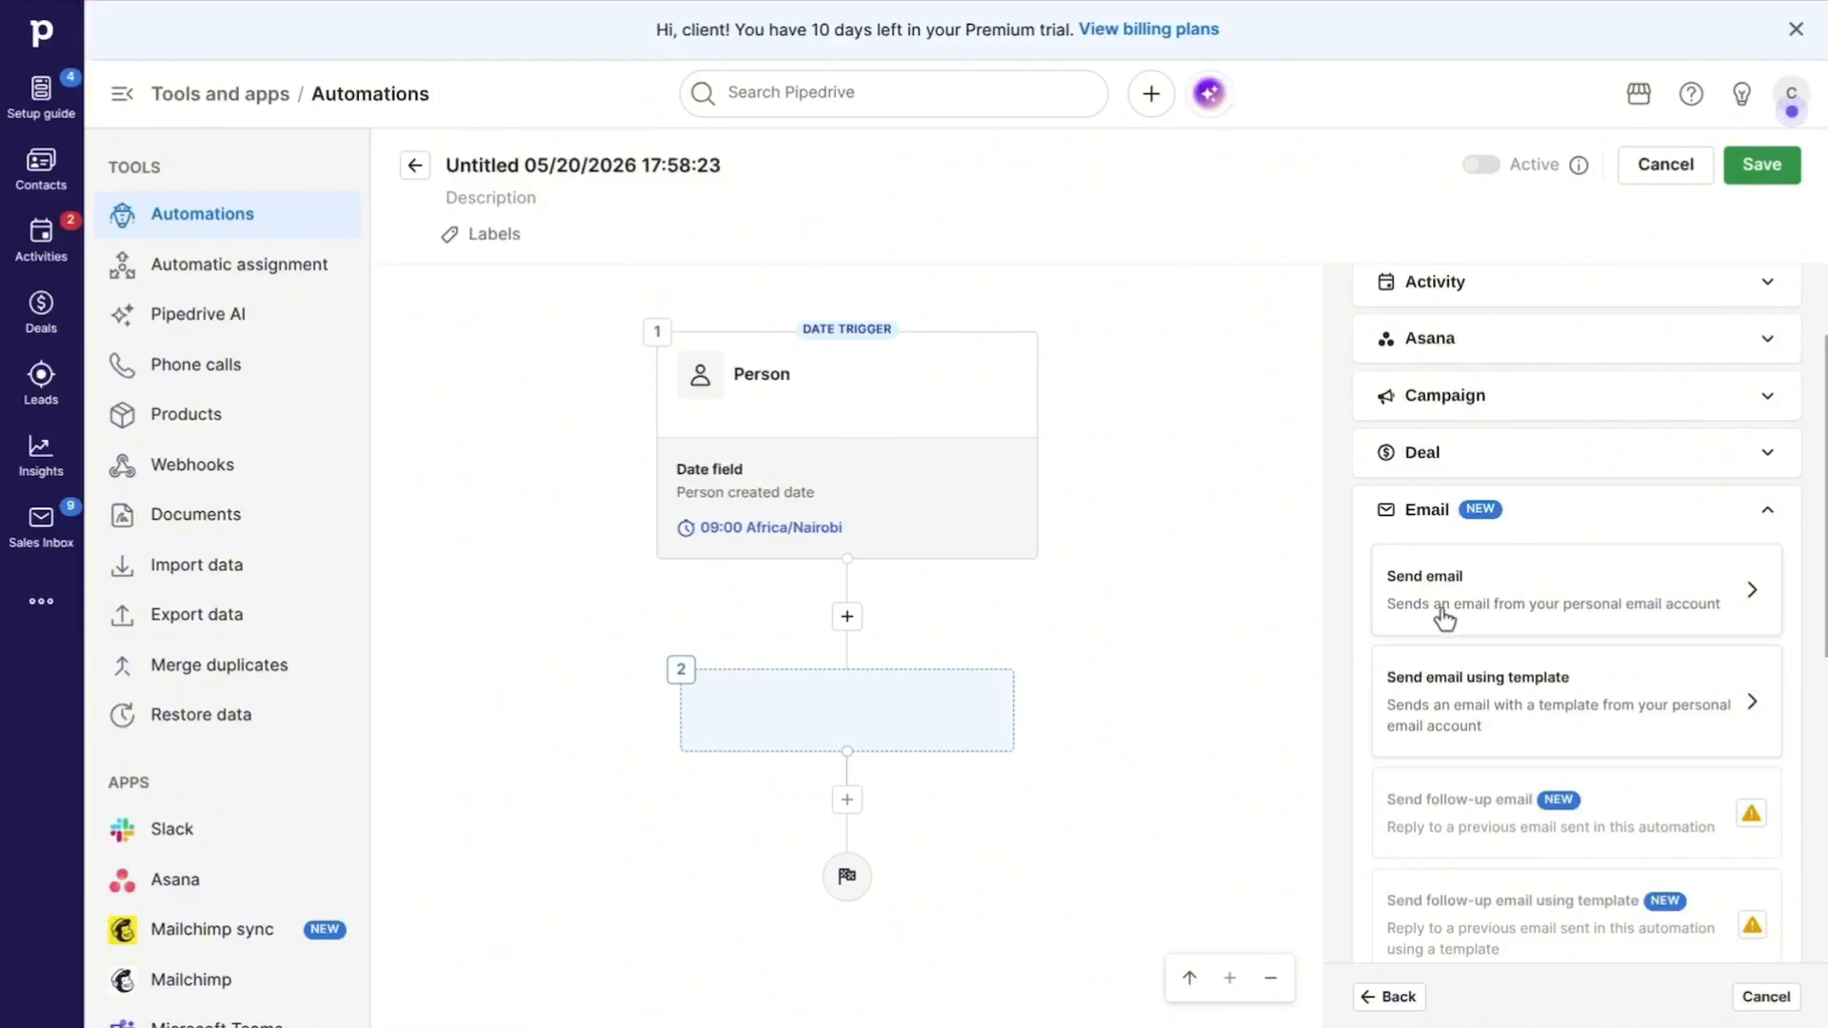
{"action": "left_click", "coordinate": [1491, 683]}
Step: Enter the recipient's email address as the only To entry of the email action
{"action": "left_click", "coordinate": [1441, 454]}
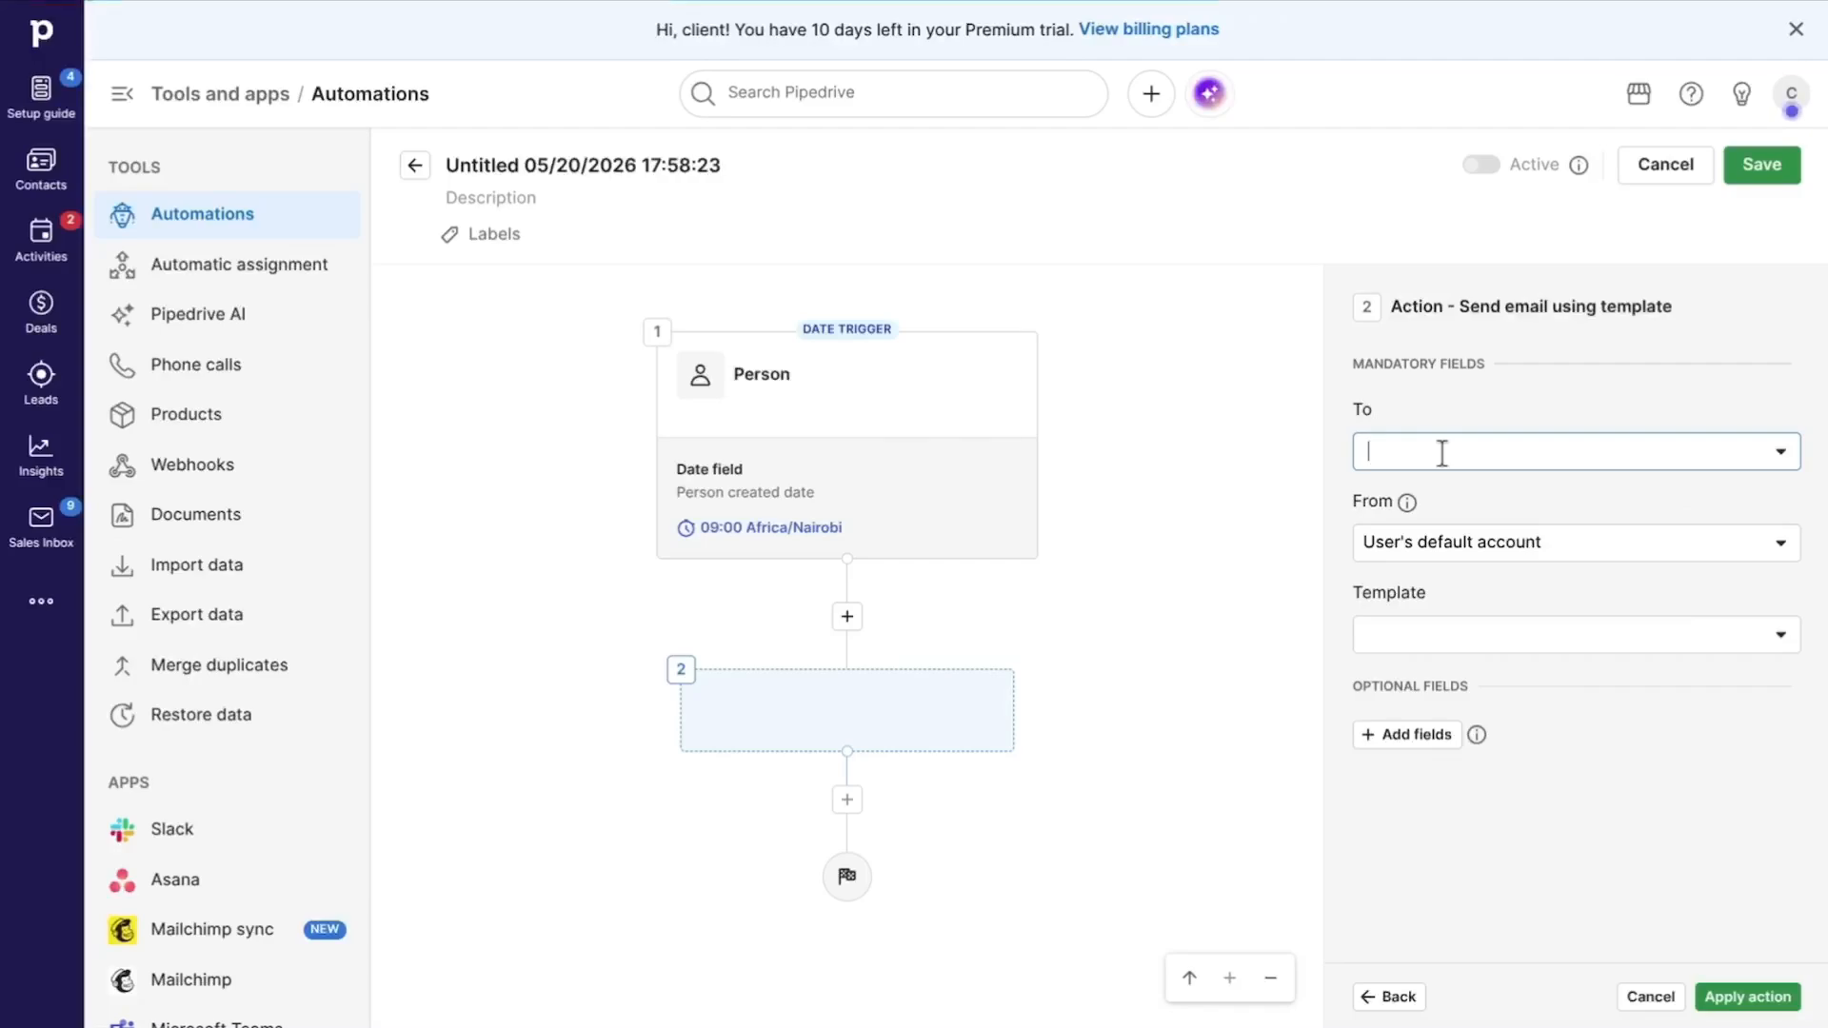
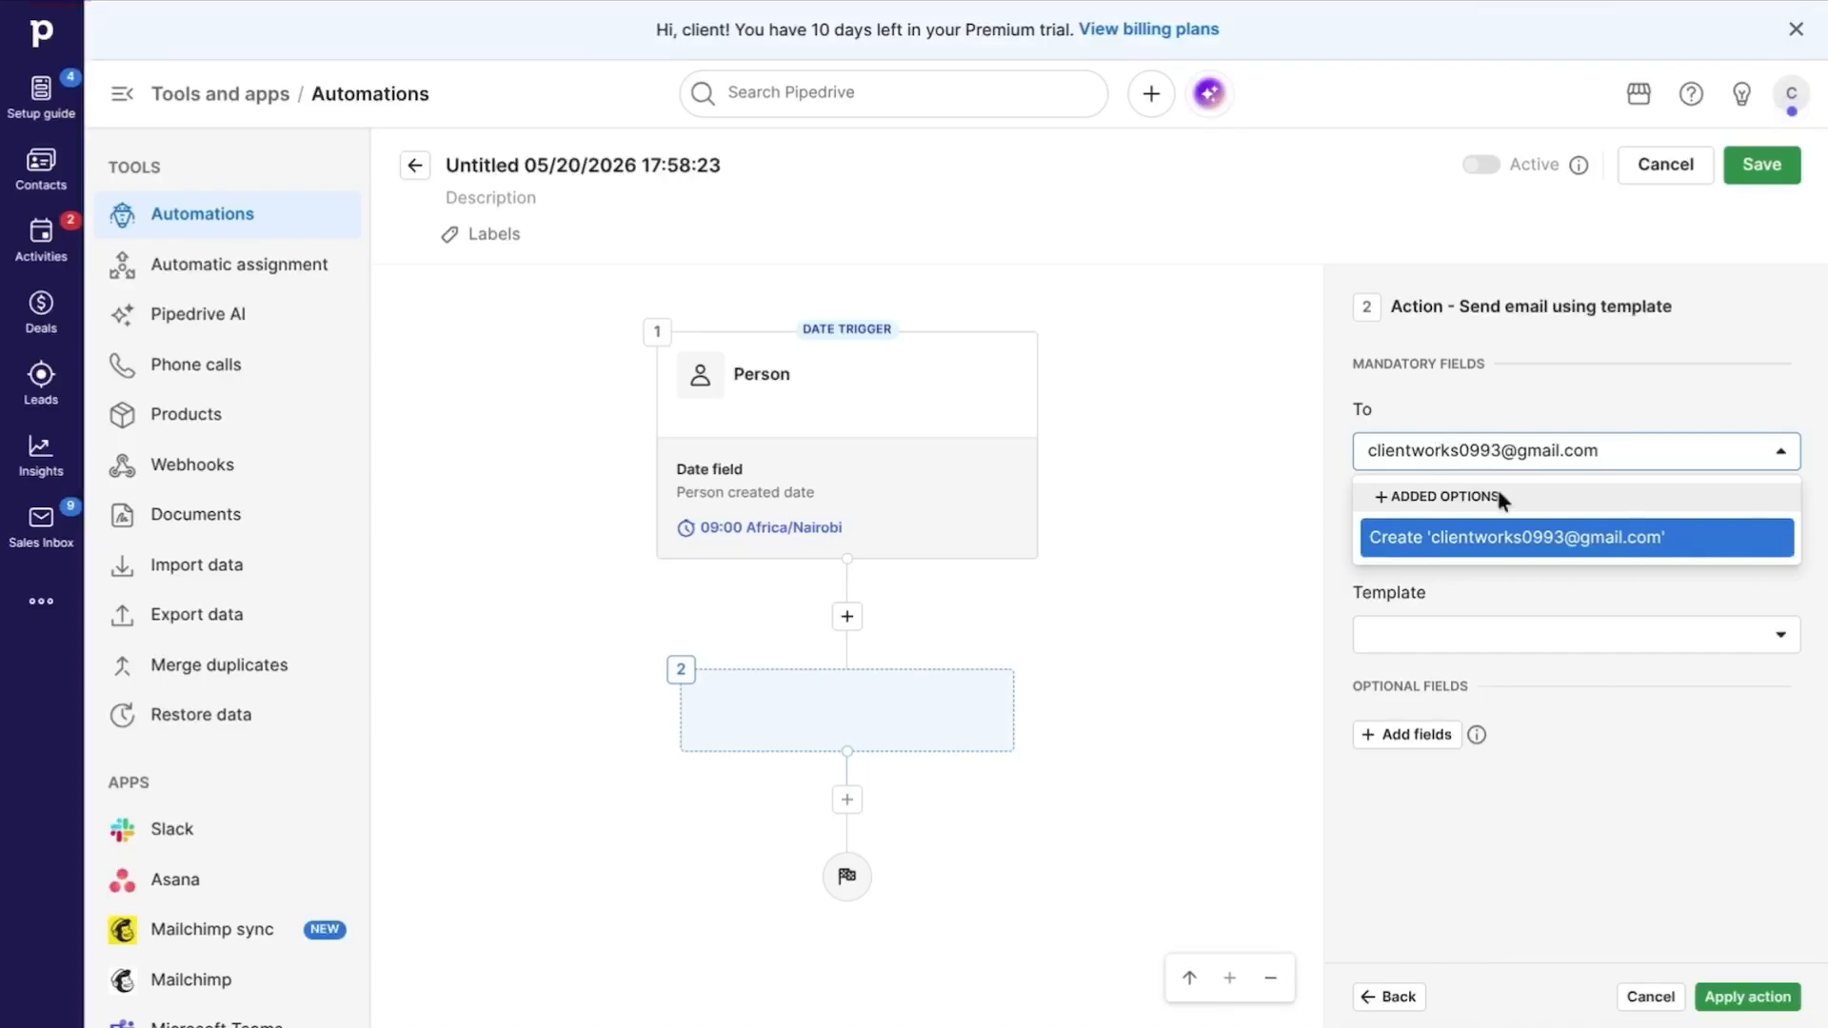
{"action": "left_click", "coordinate": [1523, 537]}
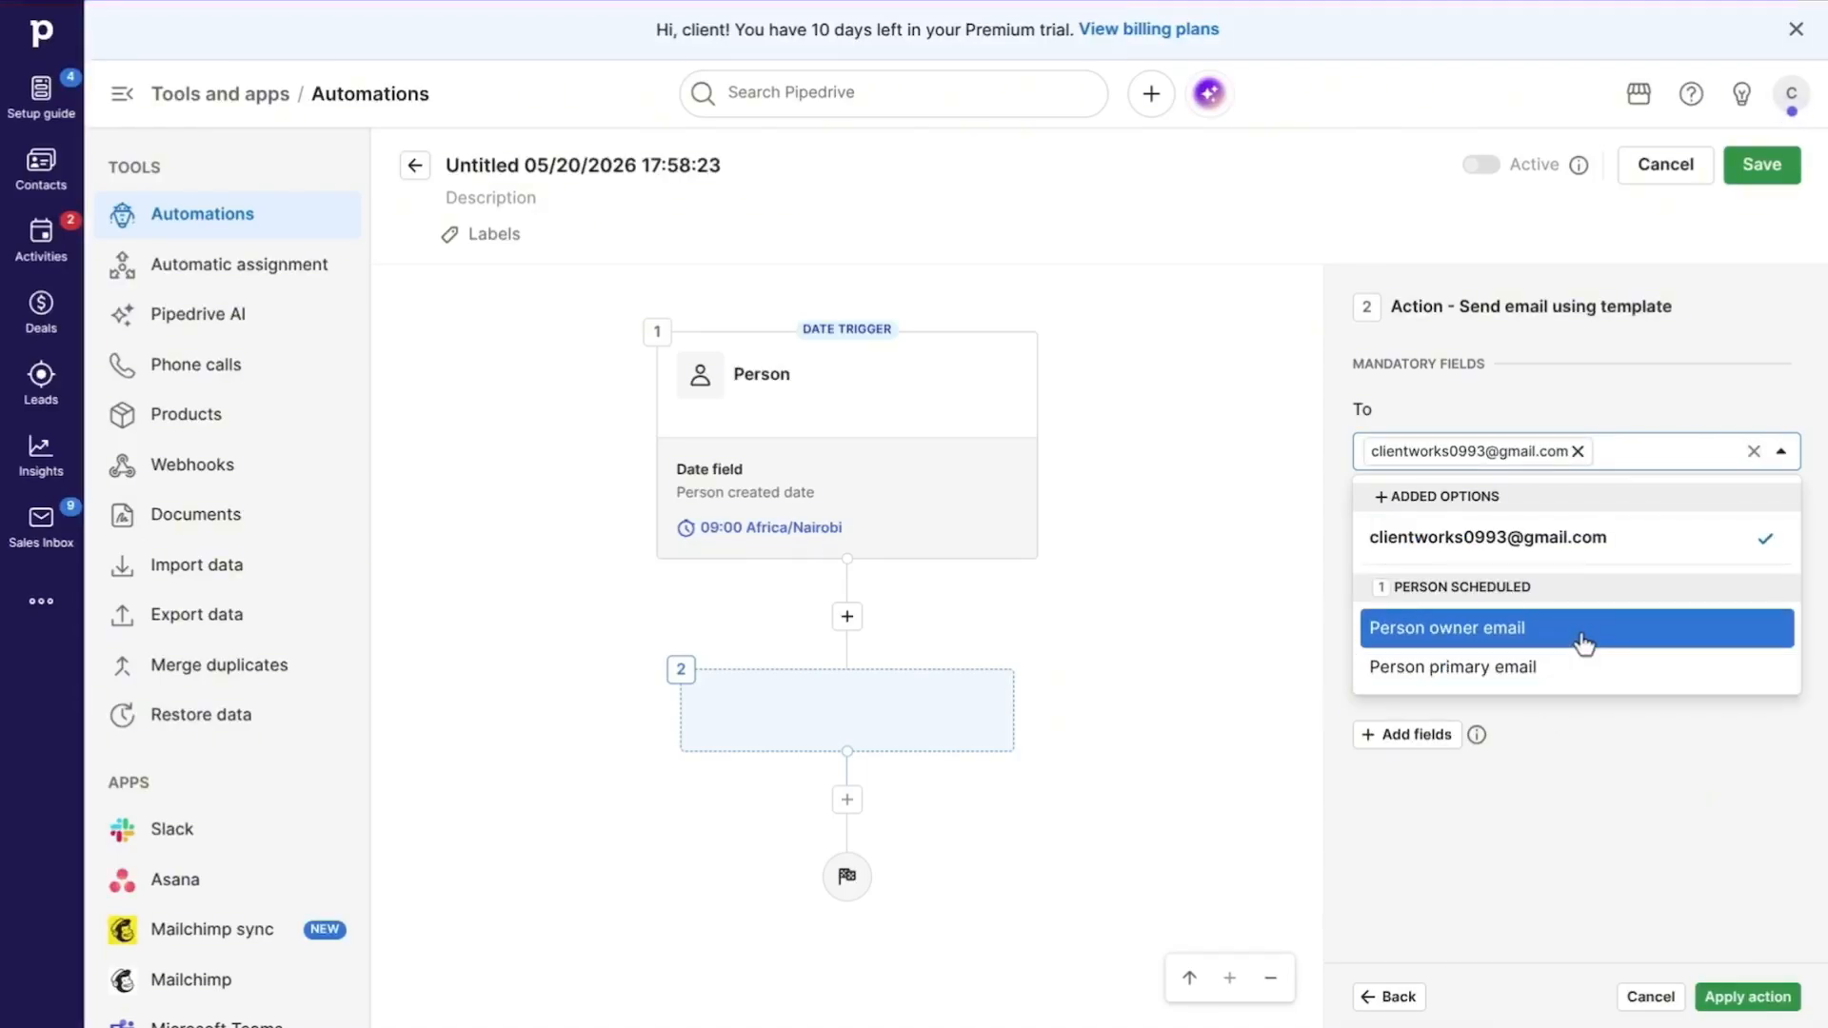
{"action": "left_click", "coordinate": [1581, 635]}
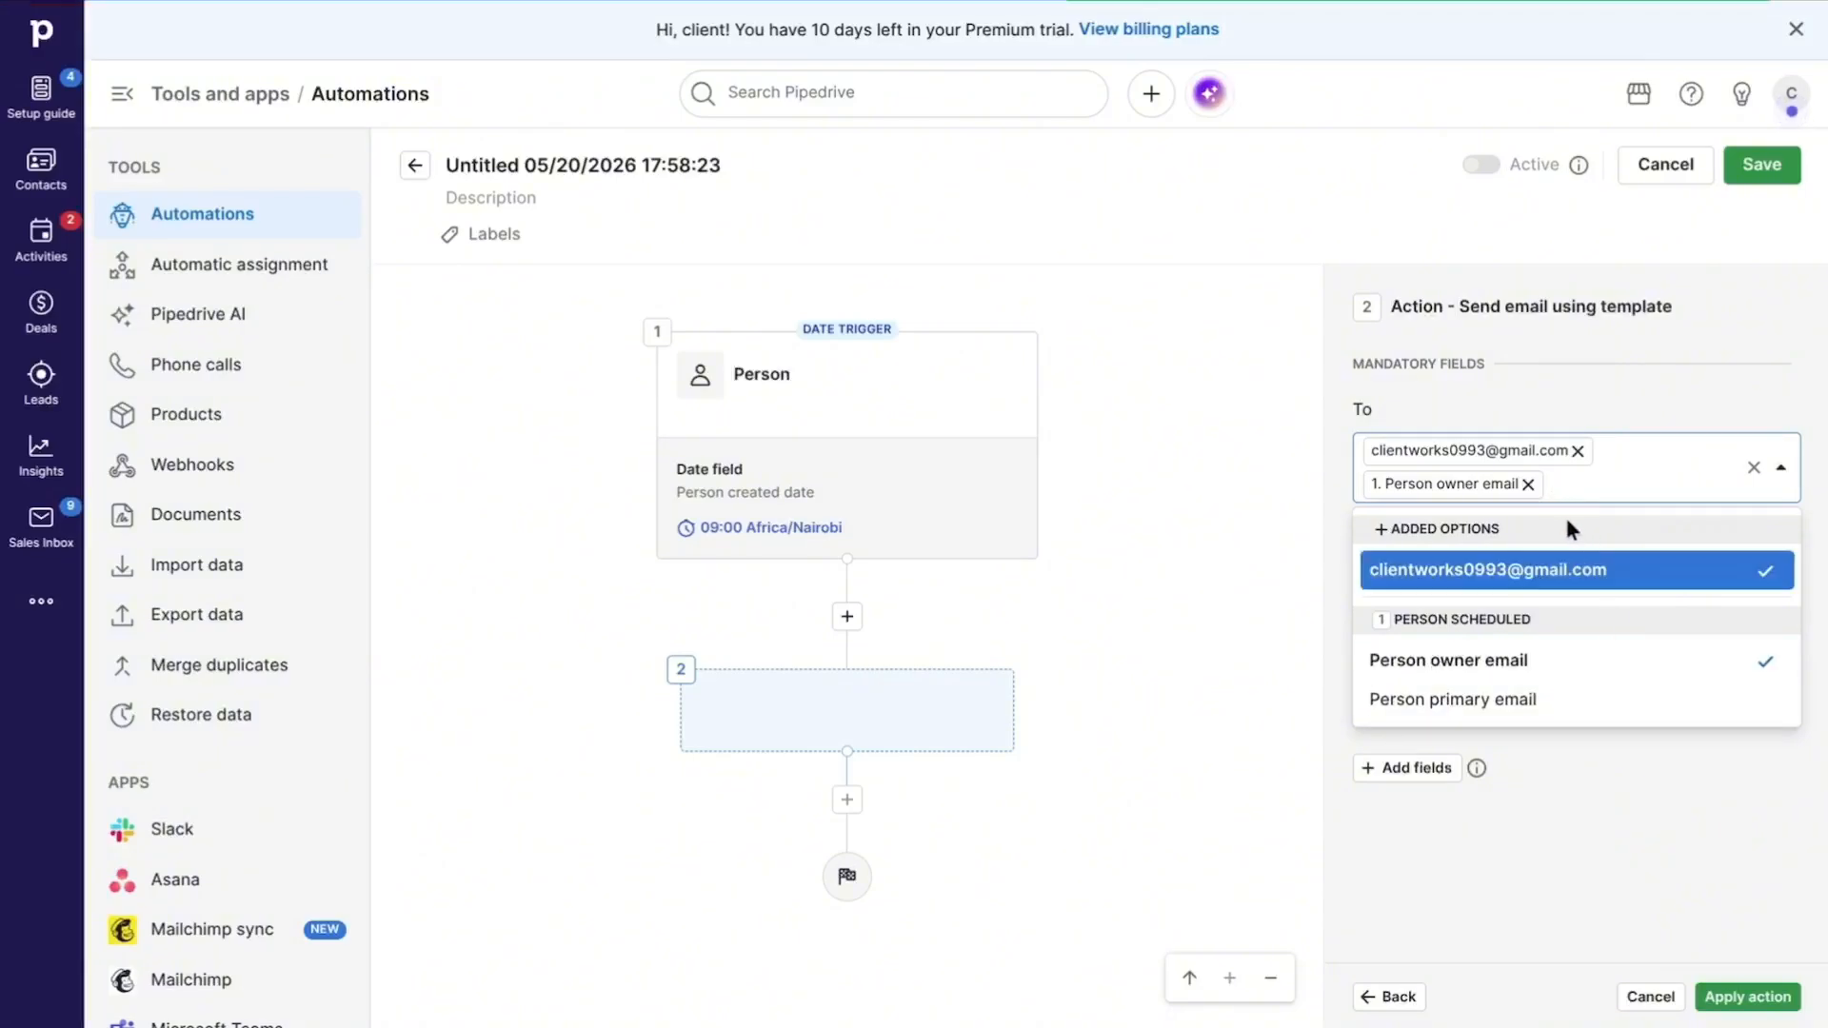
{"action": "left_click", "coordinate": [1529, 484]}
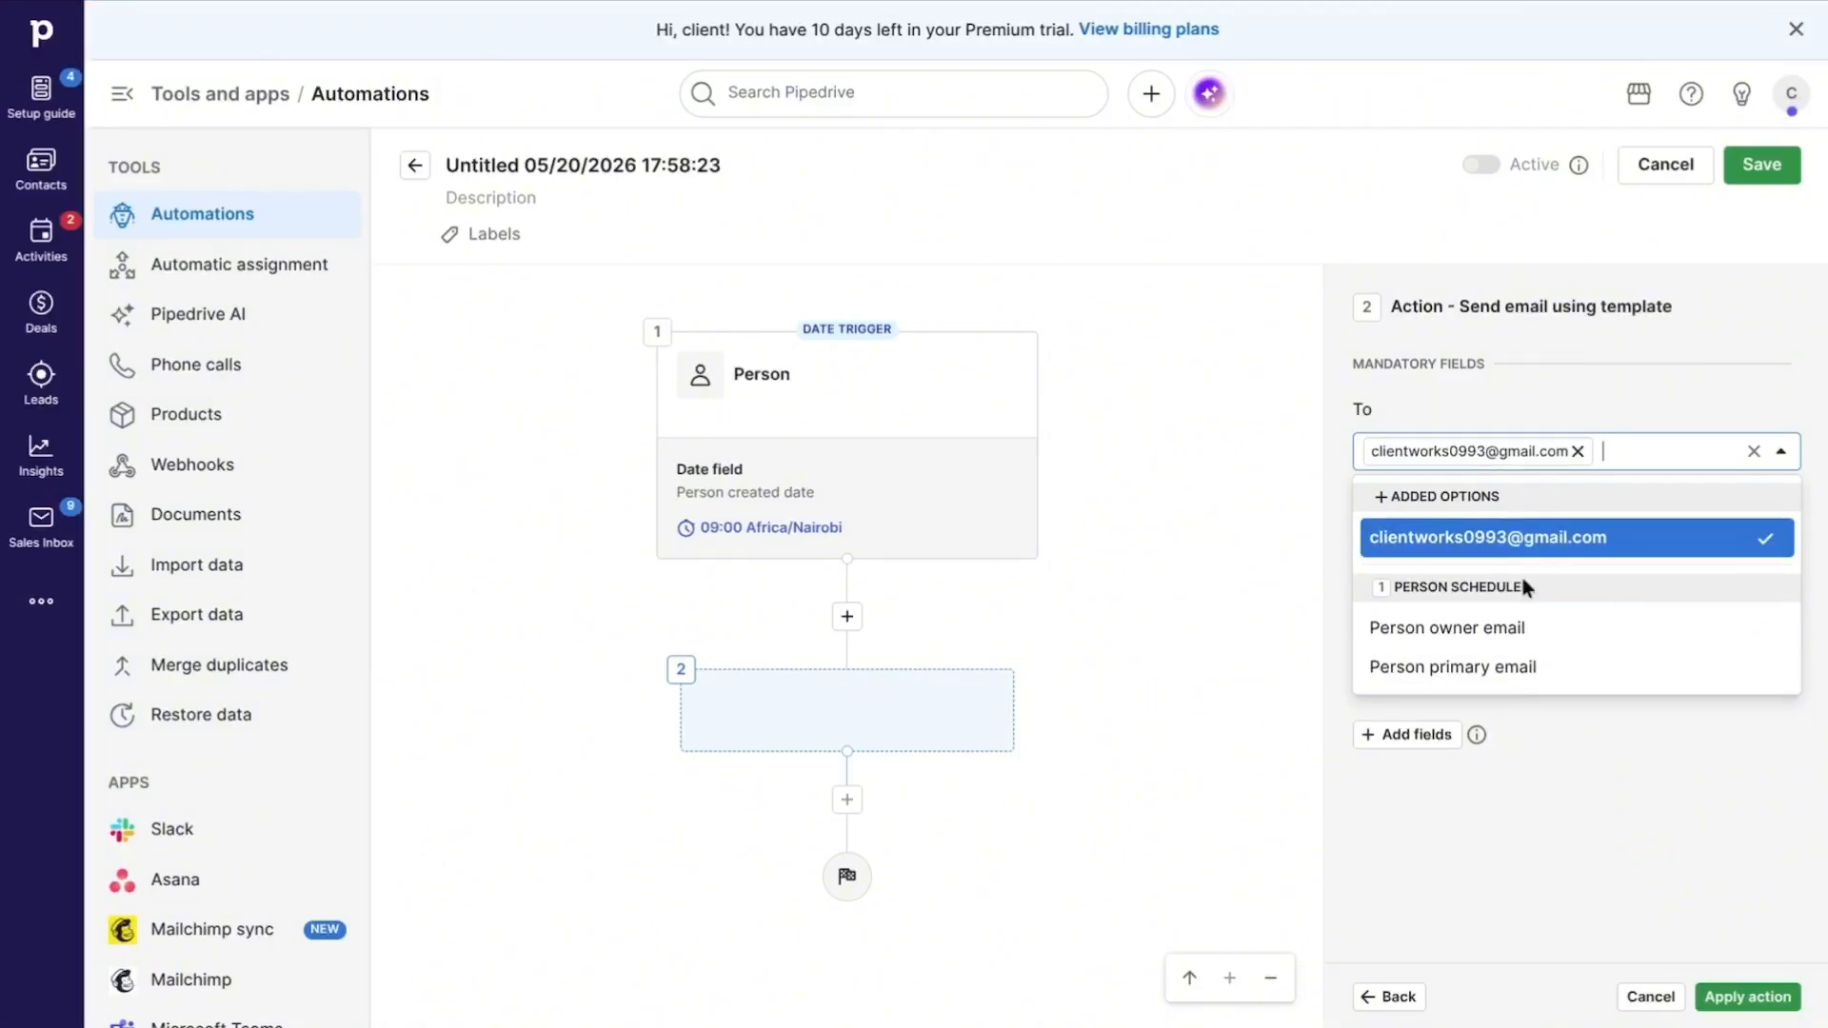
{"action": "left_click", "coordinate": [1546, 836]}
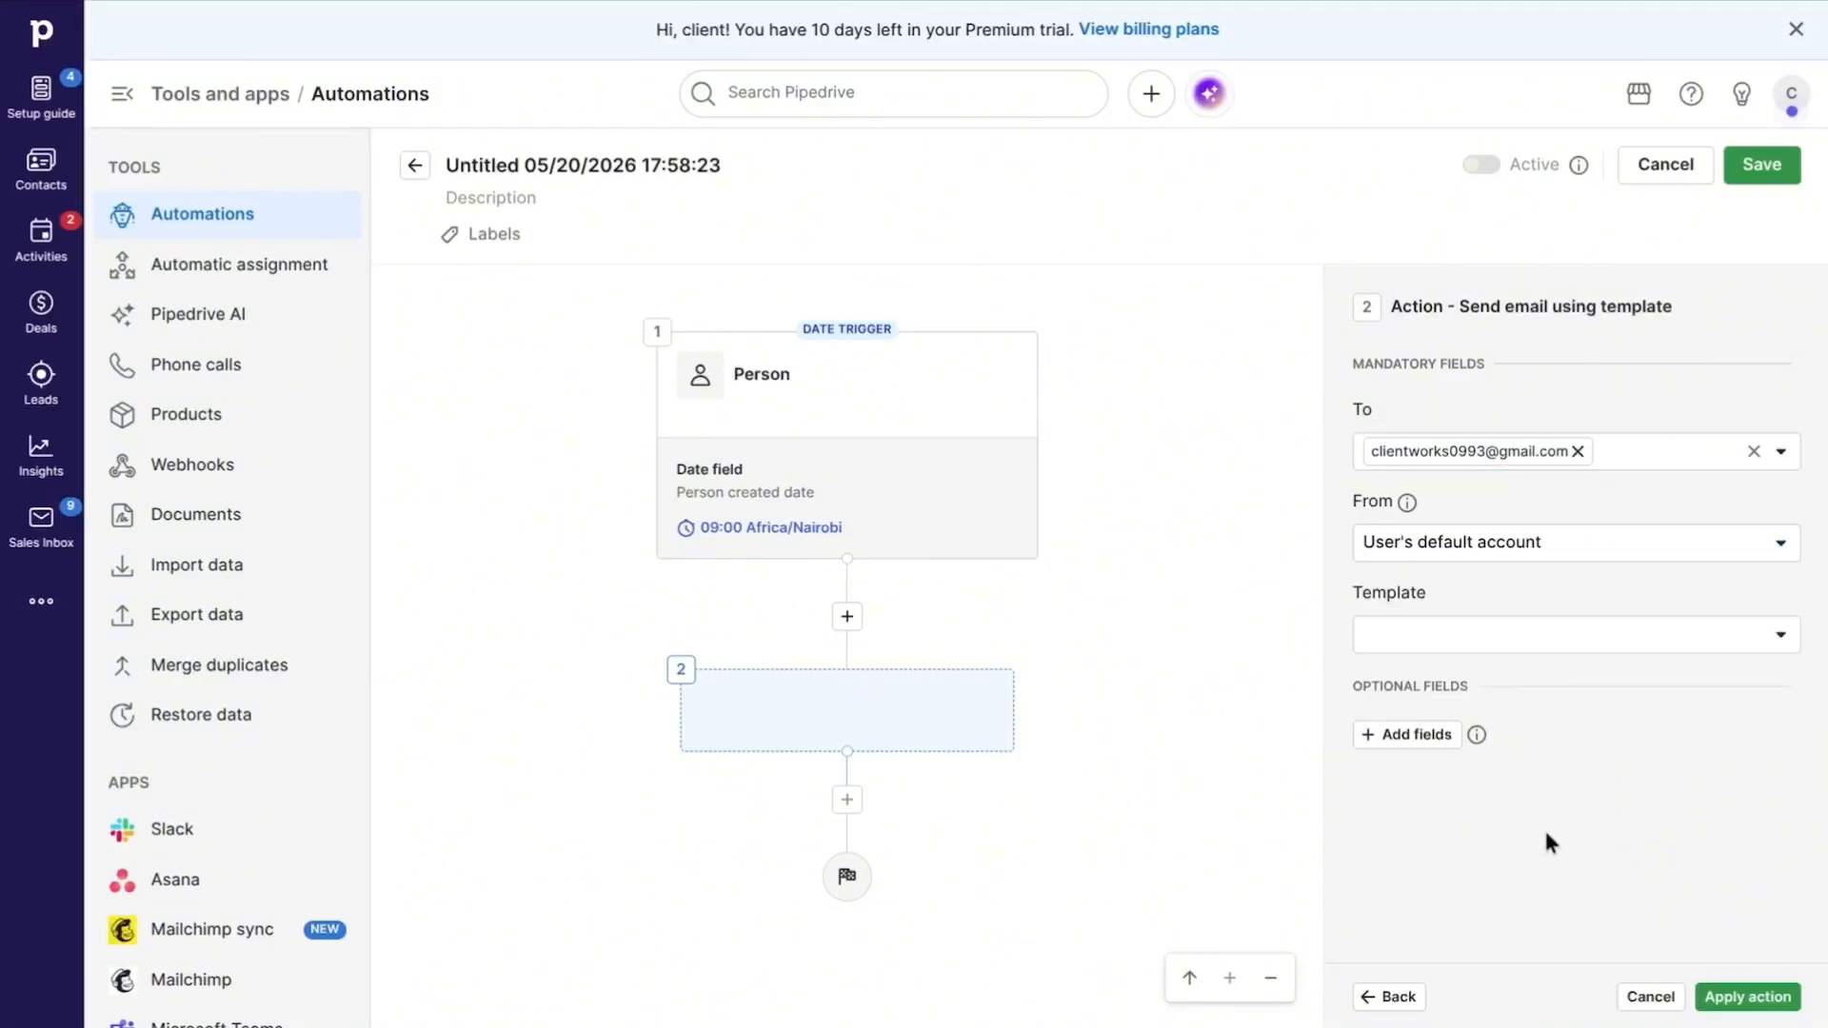
Step: Apply the action with the Materials after contact template and Person as the email template person, and save the automation
{"action": "left_click", "coordinate": [1554, 636]}
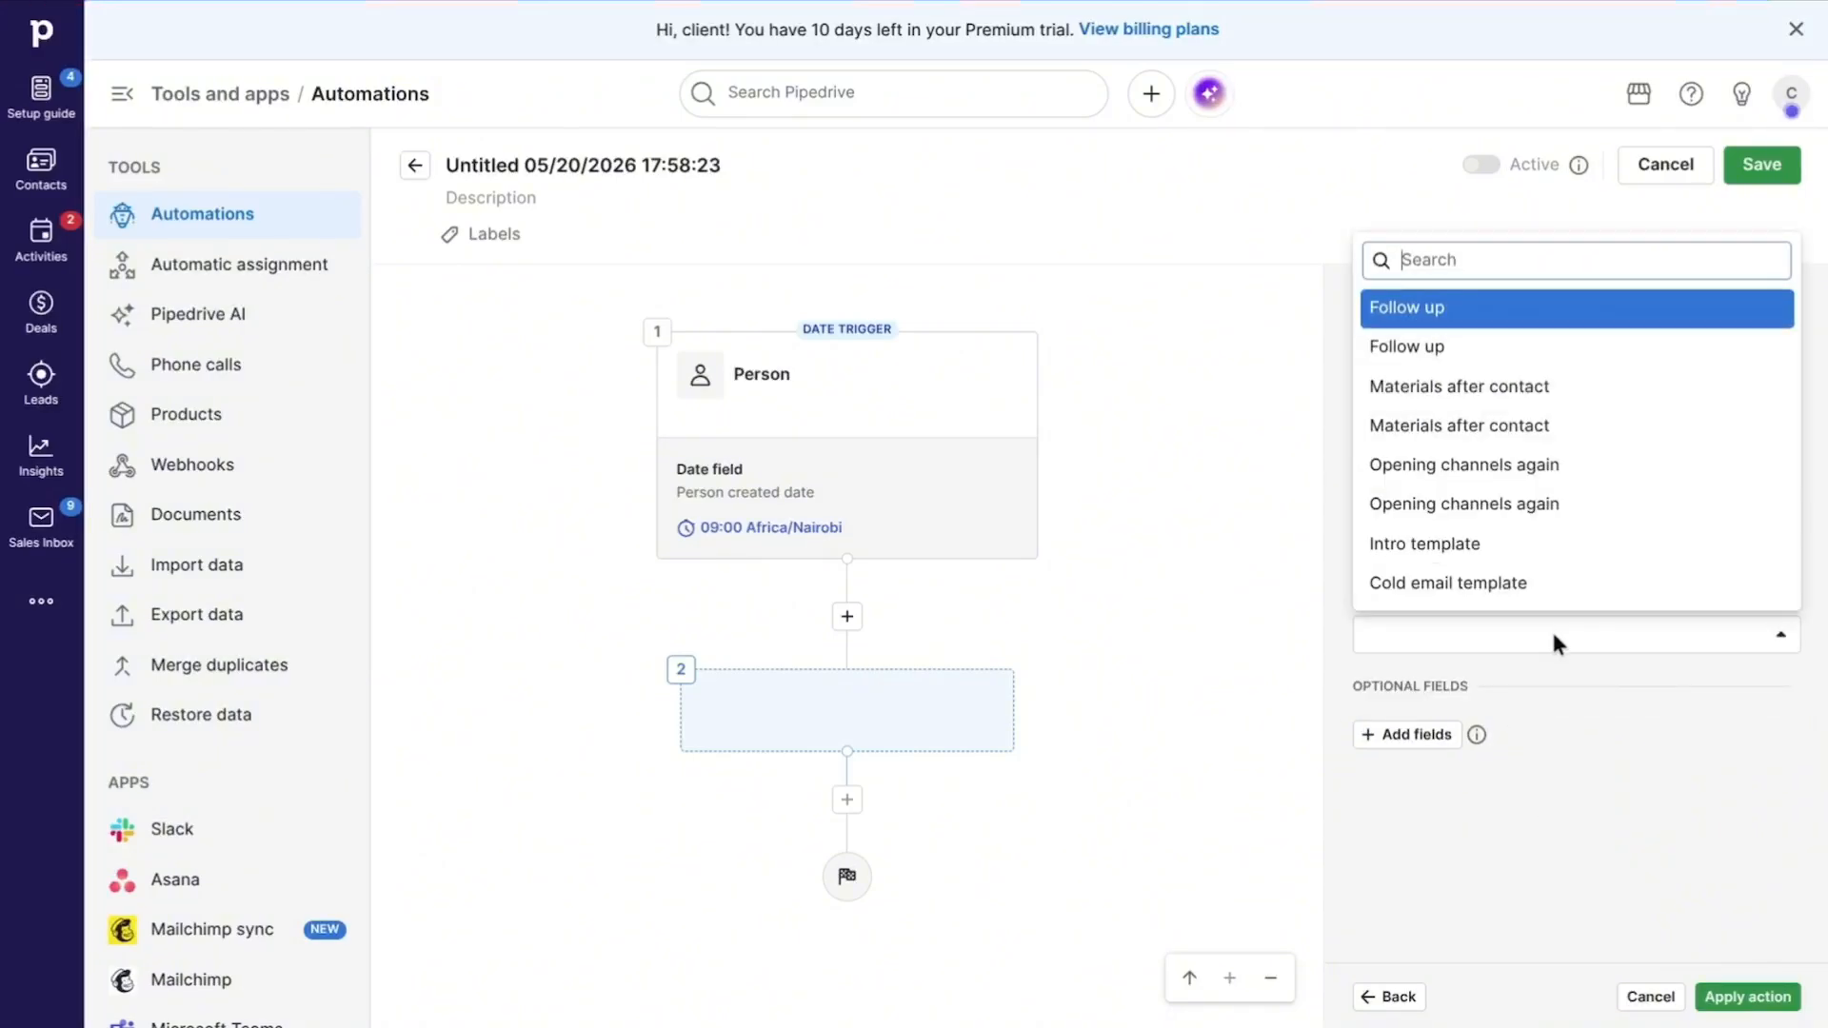
{"action": "left_click", "coordinate": [1504, 405]}
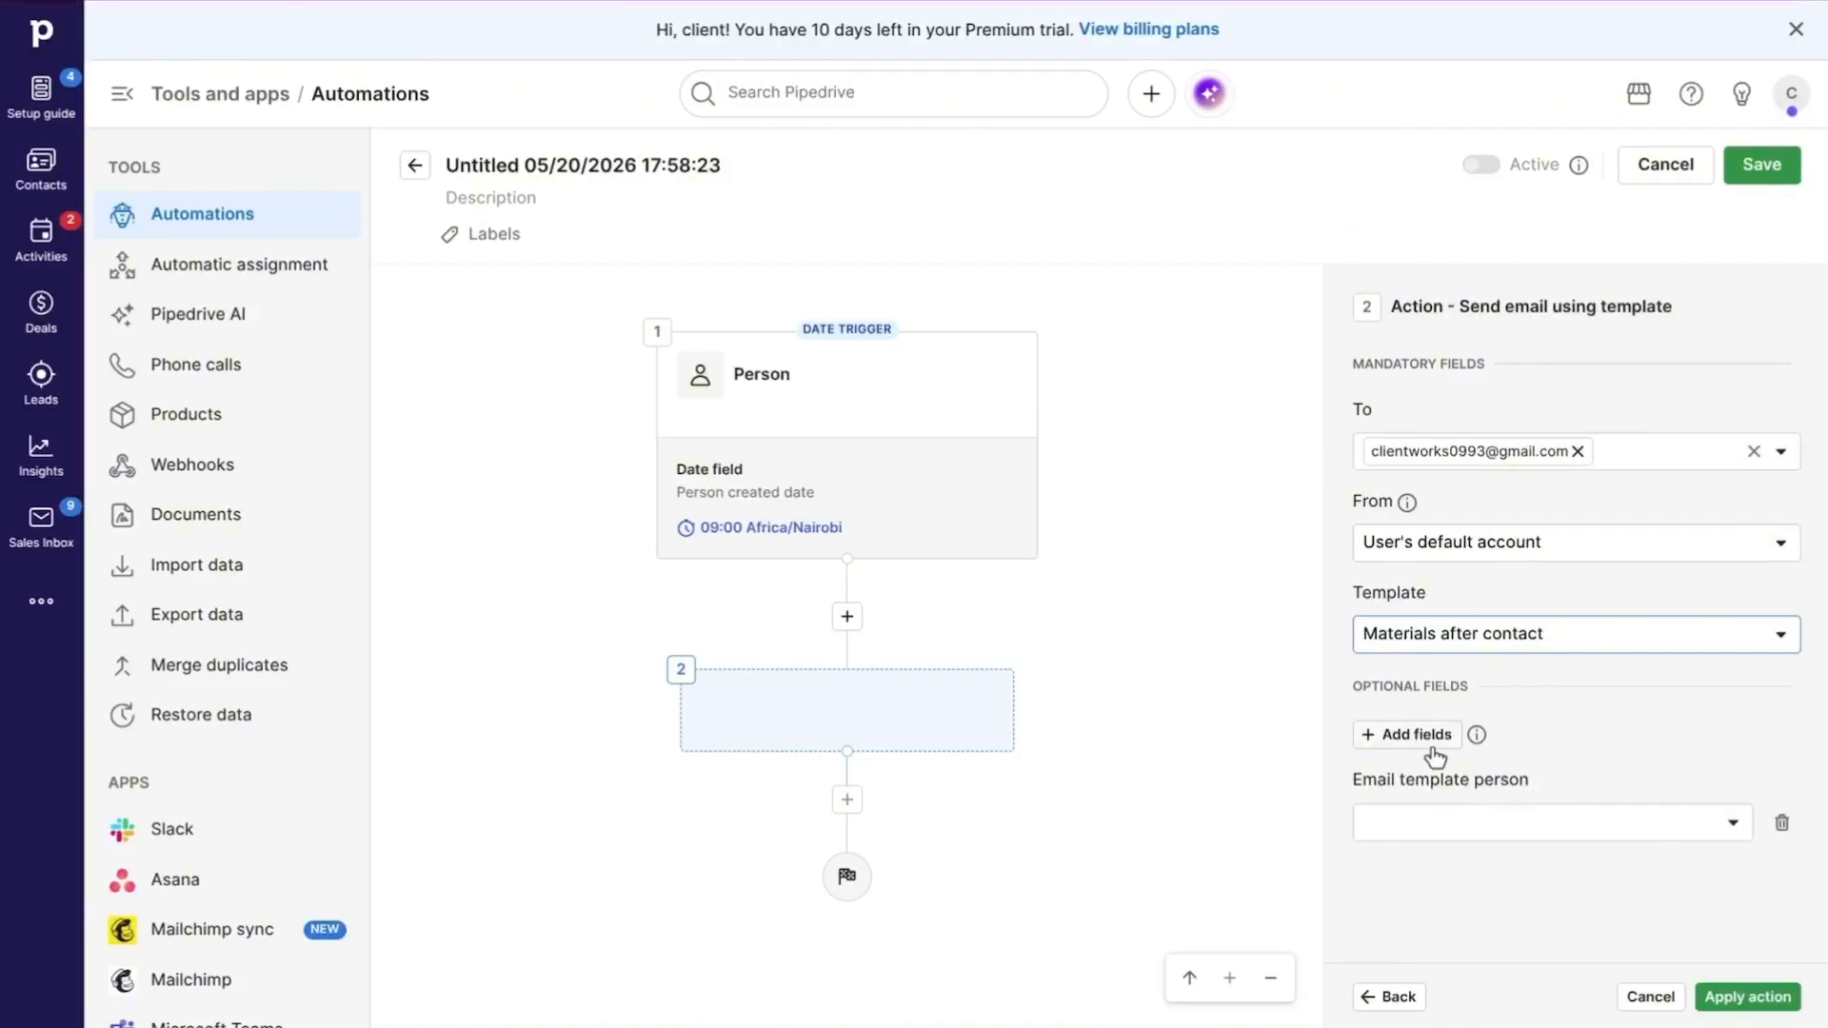
{"action": "left_click", "coordinate": [1444, 824]}
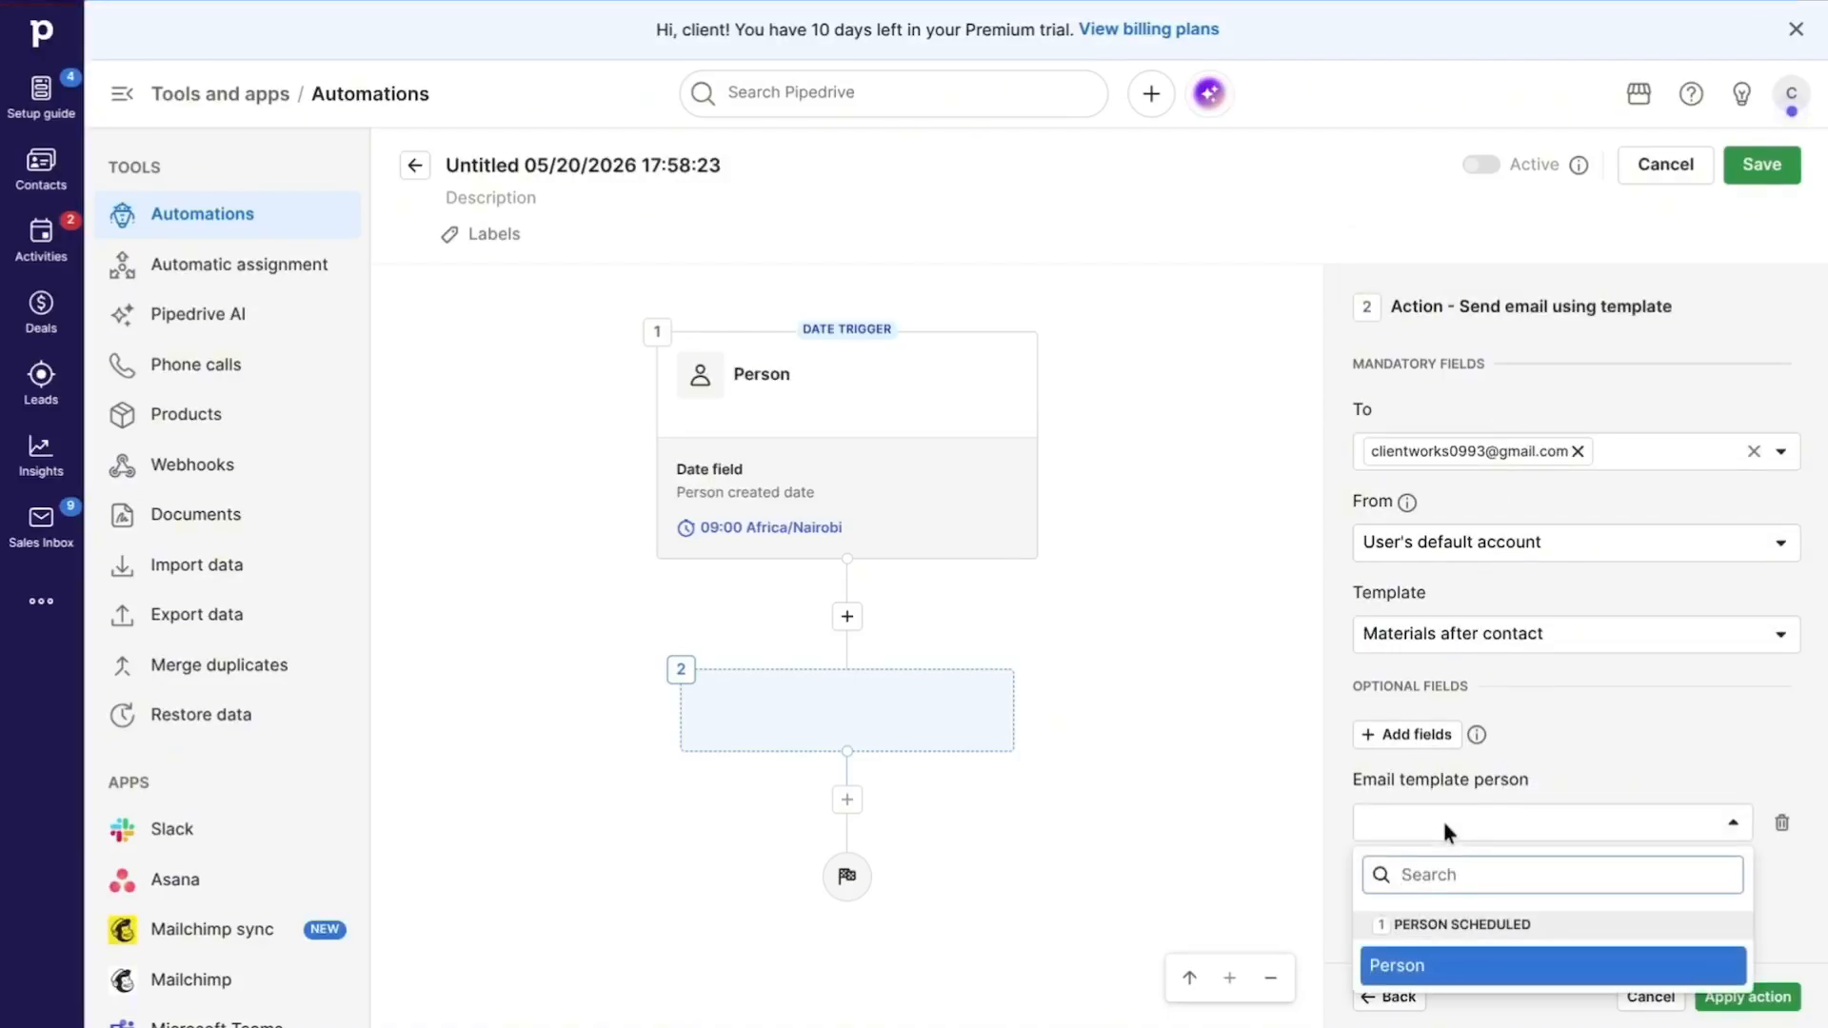
{"action": "left_click", "coordinate": [1425, 966]}
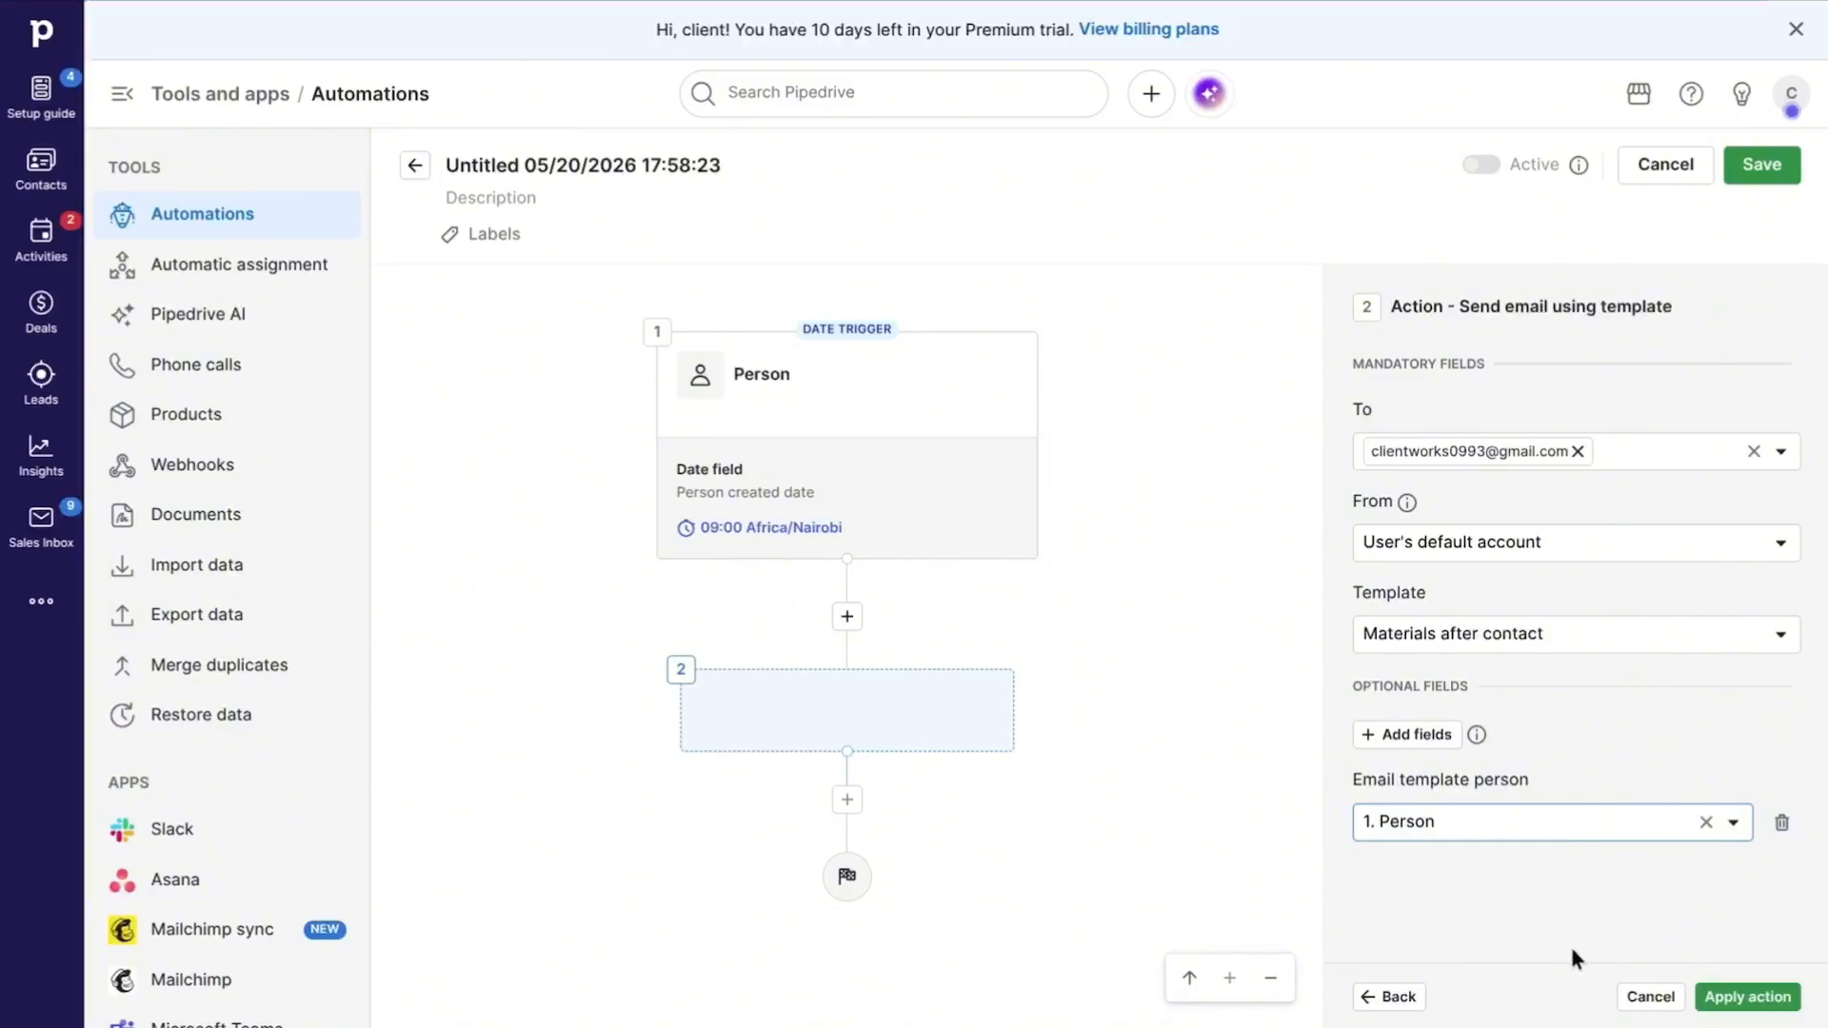
{"action": "left_click", "coordinate": [1733, 998]}
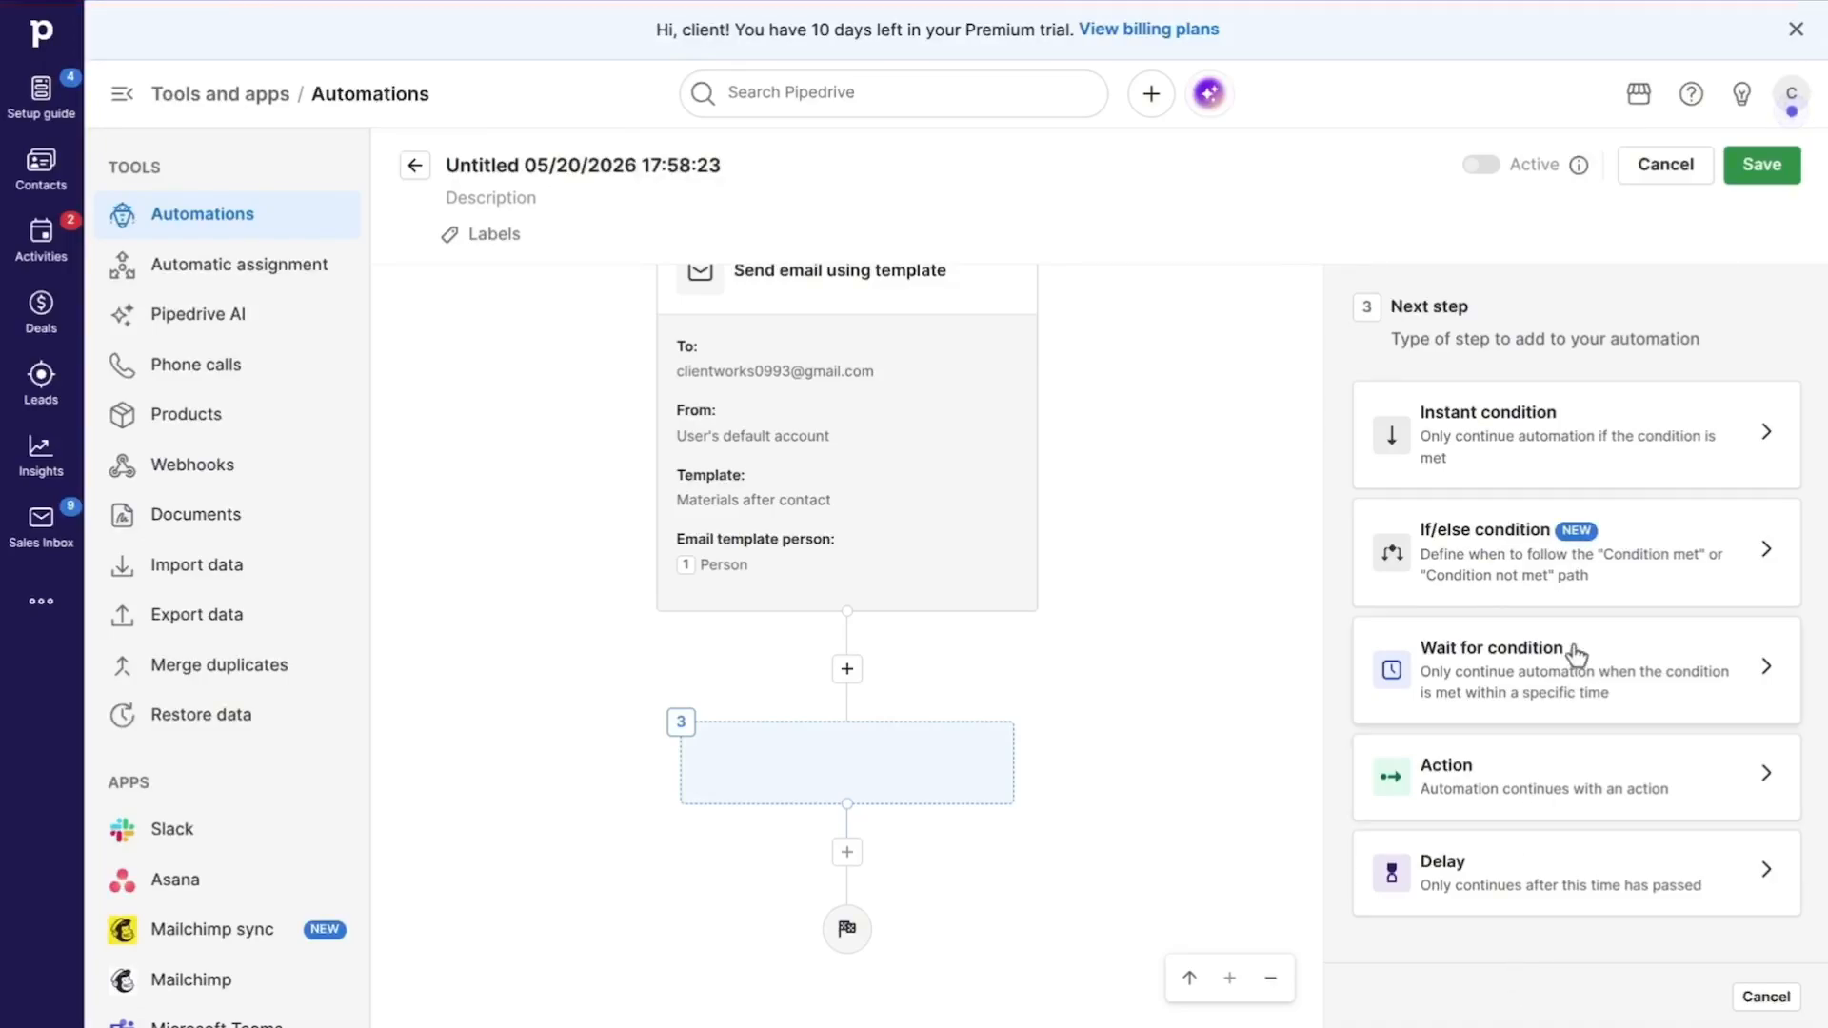
{"action": "left_click", "coordinate": [1764, 174]}
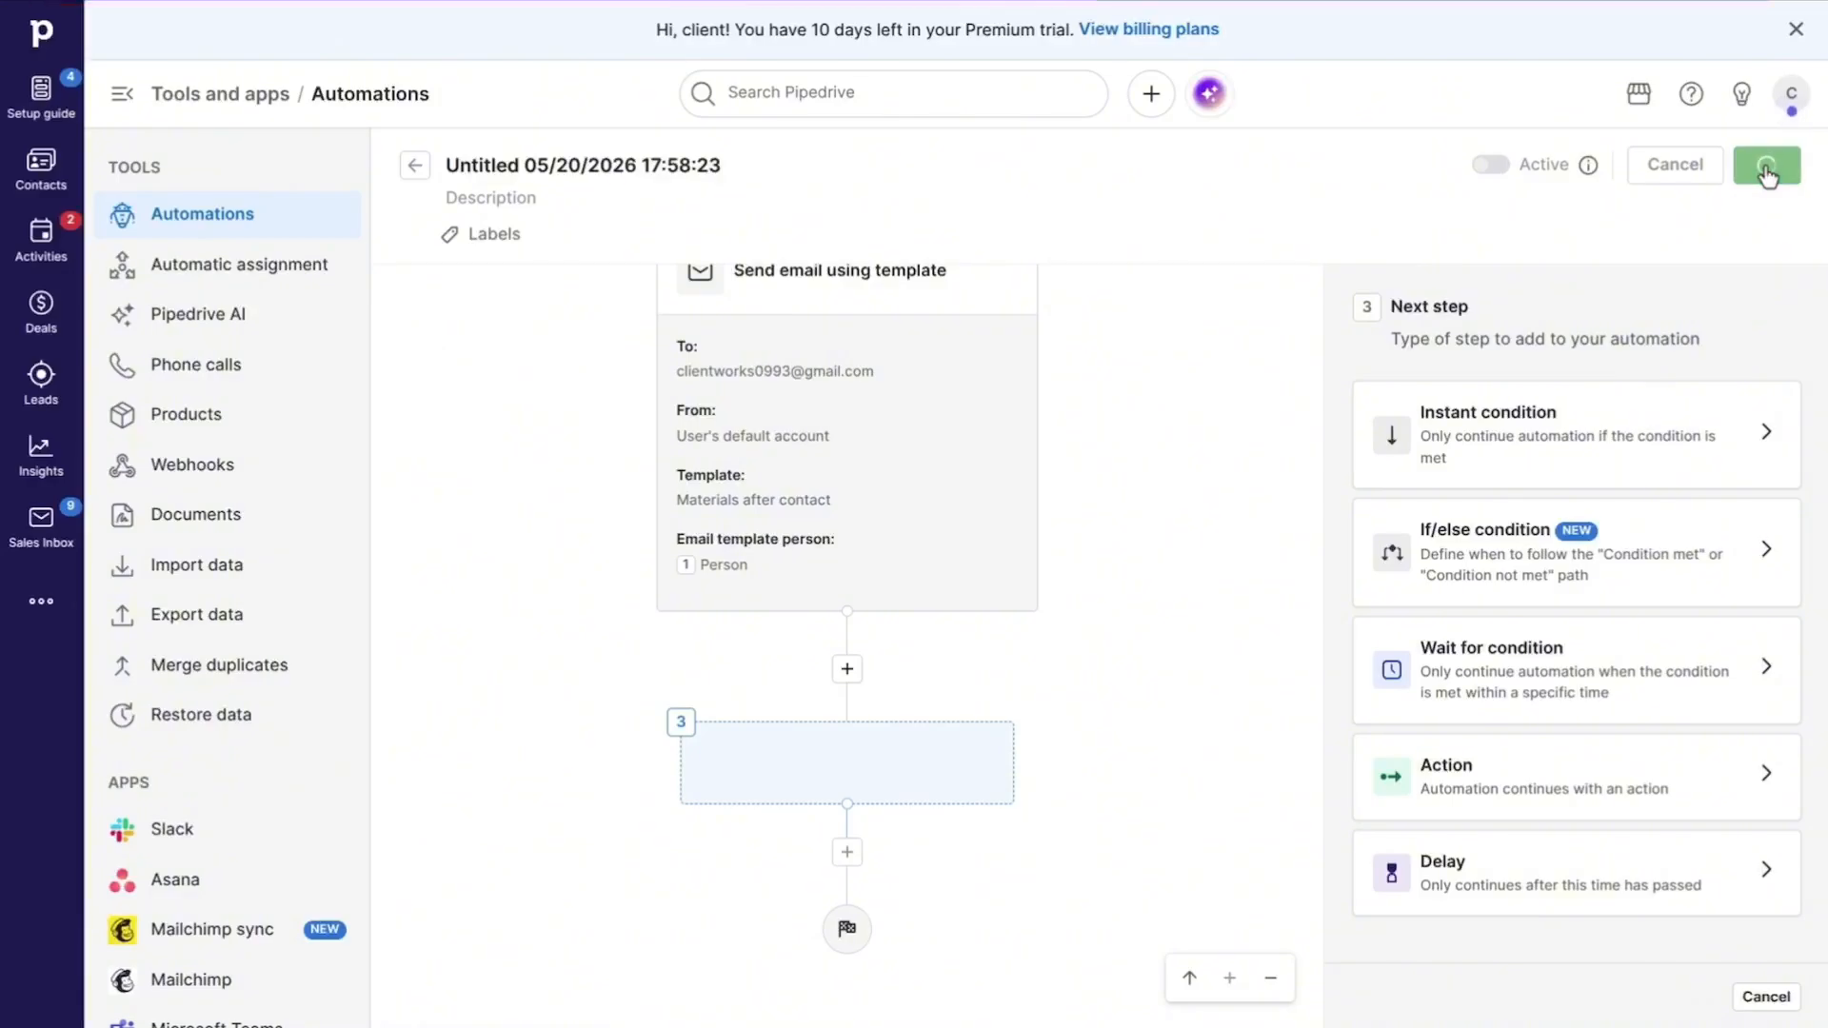